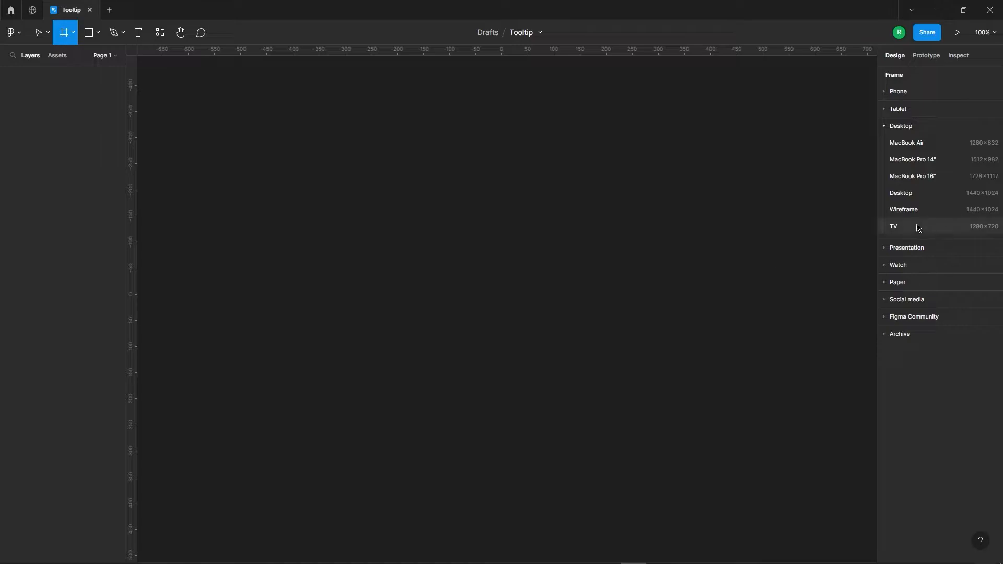
- Add a 1440 × 1024 Desktop frame to the empty canvas and shorten it by raising its bottom edge
left_click(919, 194)
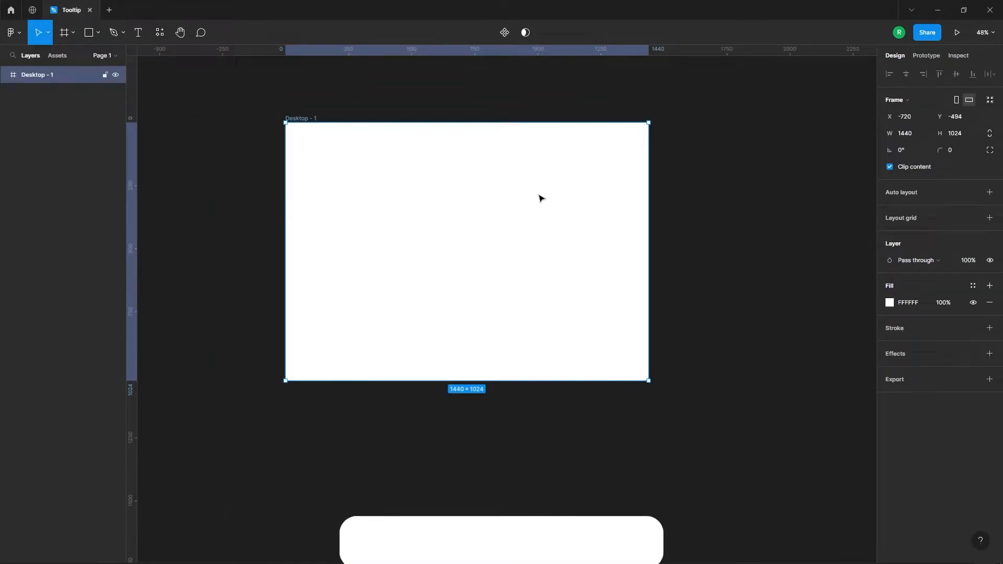
left_click(703, 218)
left_click_drag(472, 204, 530, 213)
left_click(559, 385)
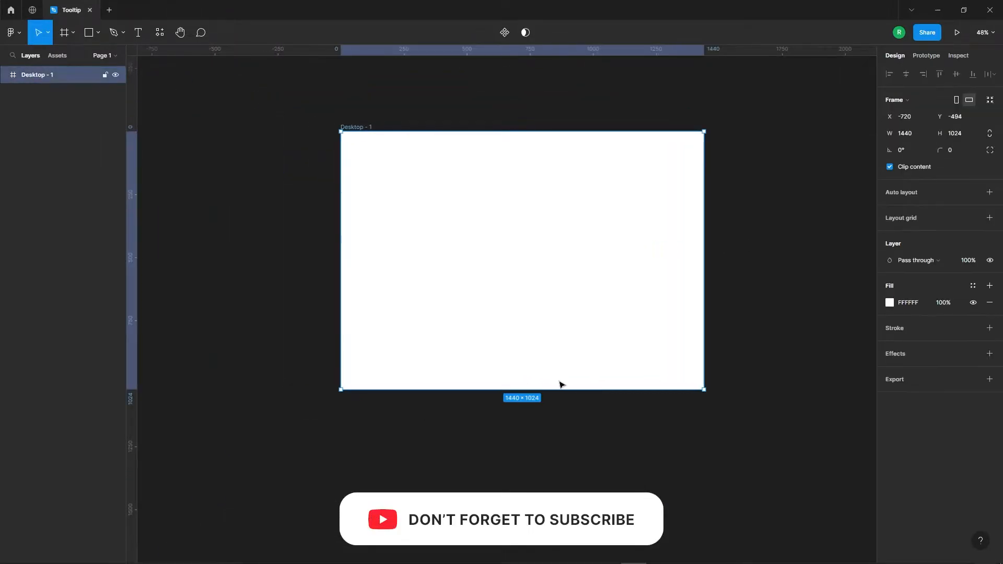
left_click_drag(570, 392, 548, 345)
scroll(295, 237, "down", 3)
left_click(719, 218)
left_click_drag(718, 218, 660, 242)
scroll(228, 211, "up", 5)
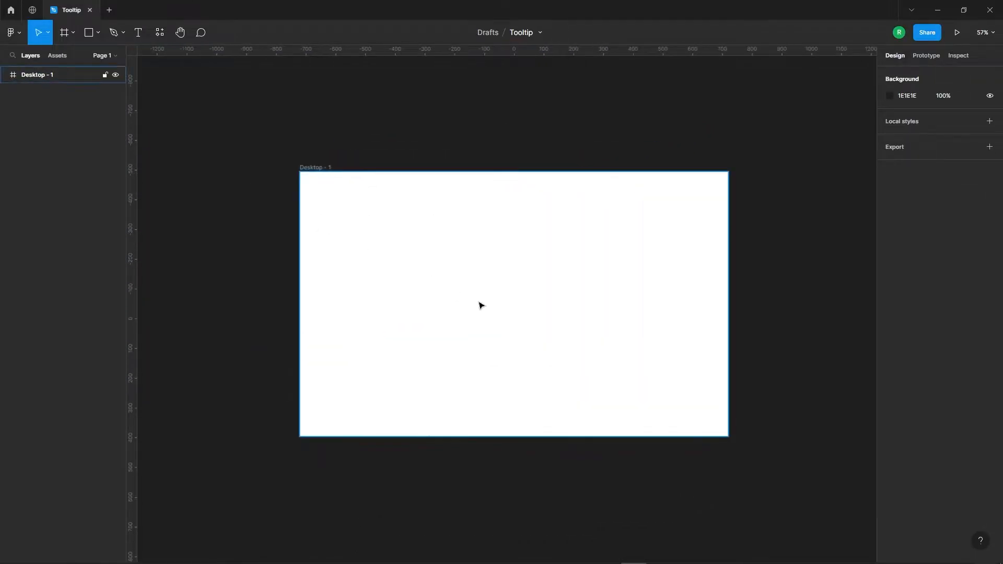
- Draw a circle of about 65 × 65 px with the Ellipse tool in the upper middle of the desktop frame
left_click(99, 41)
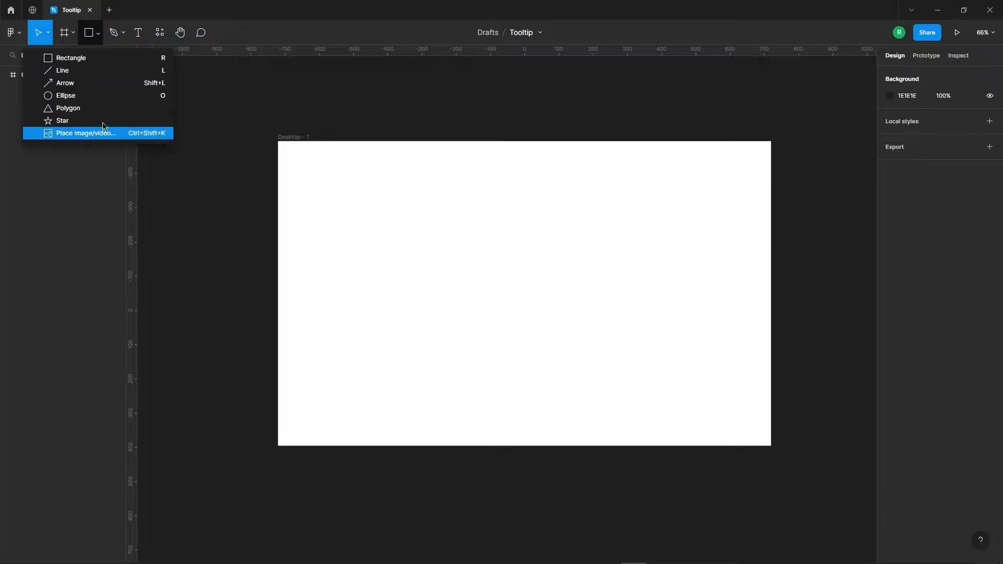
left_click(112, 96)
scroll(488, 256, "down", 1)
scroll(651, 256, "up", 1)
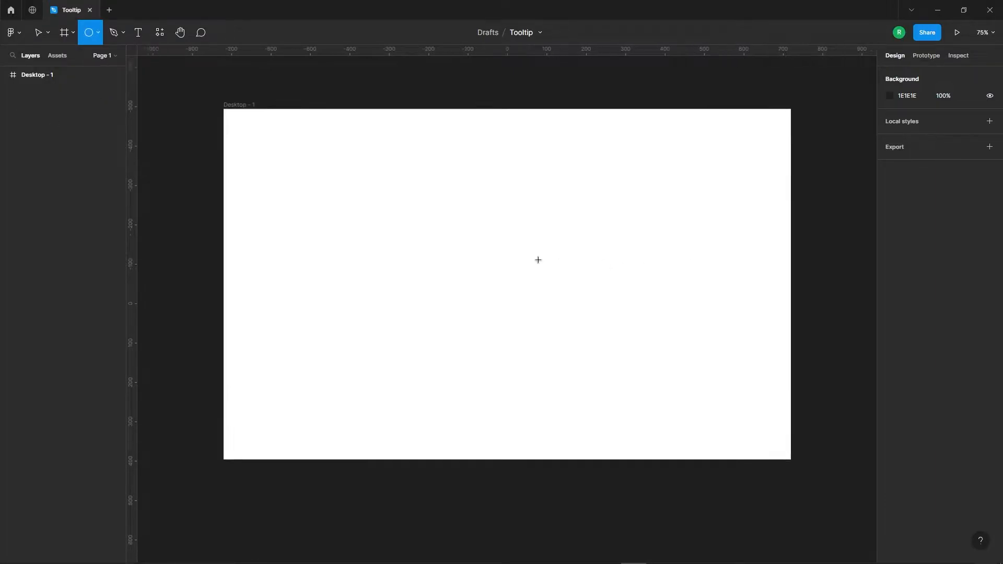
left_click_drag(485, 238, 510, 259)
scroll(517, 301, "up", 3)
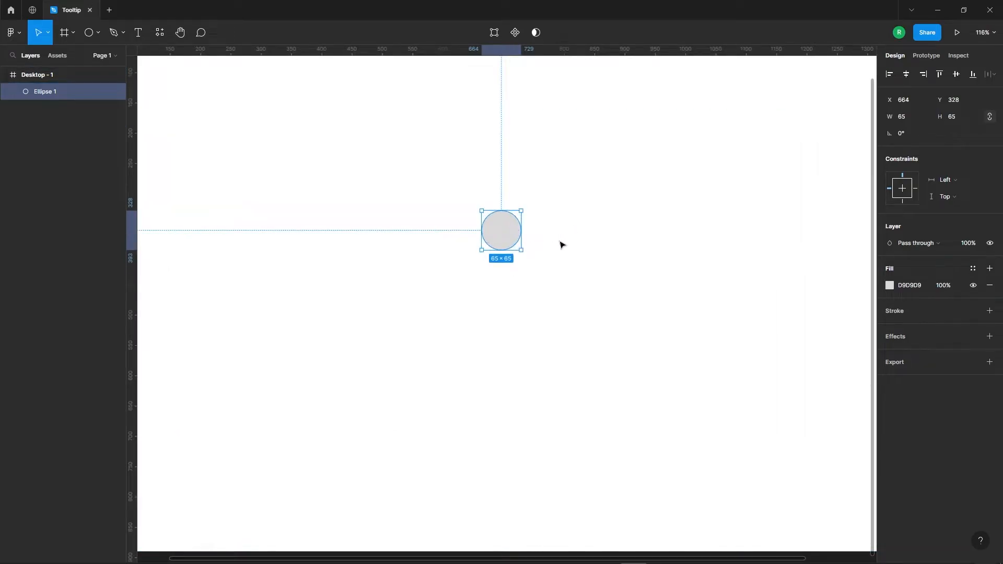
left_click(562, 245)
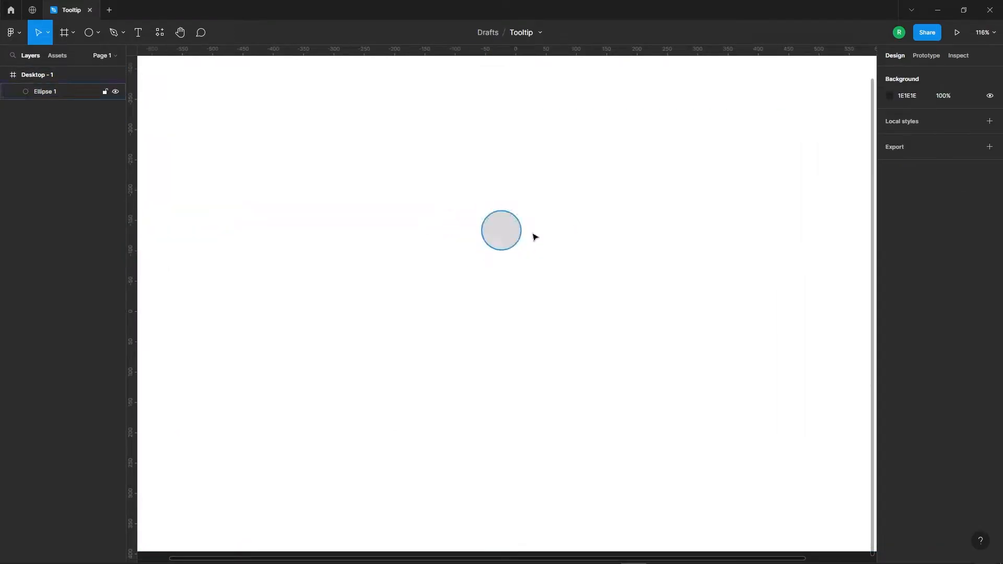
- Add a text layer with the letter "i" and place it over the middle of the circle
left_click(138, 32)
left_click(554, 216)
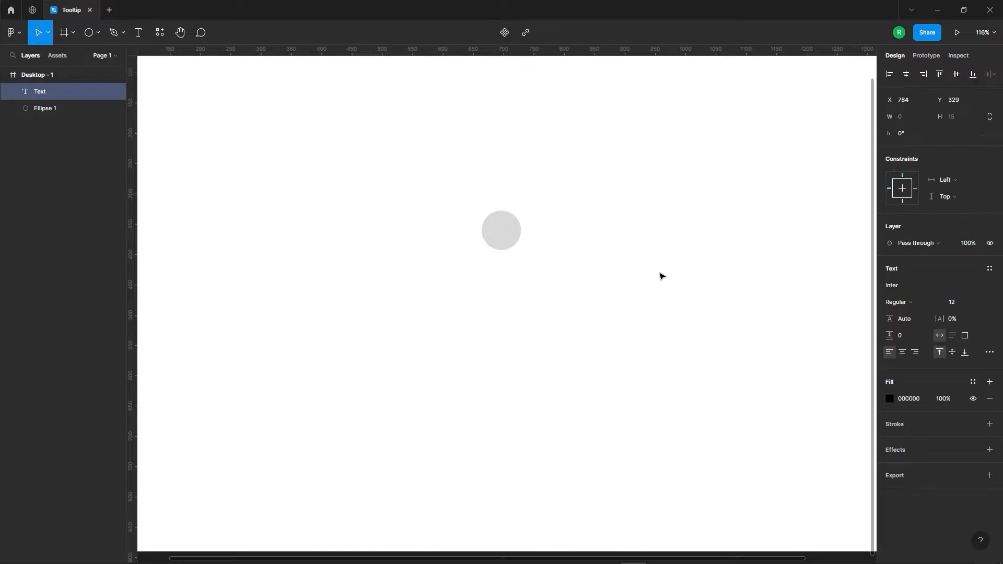
type("i")
key("Escape")
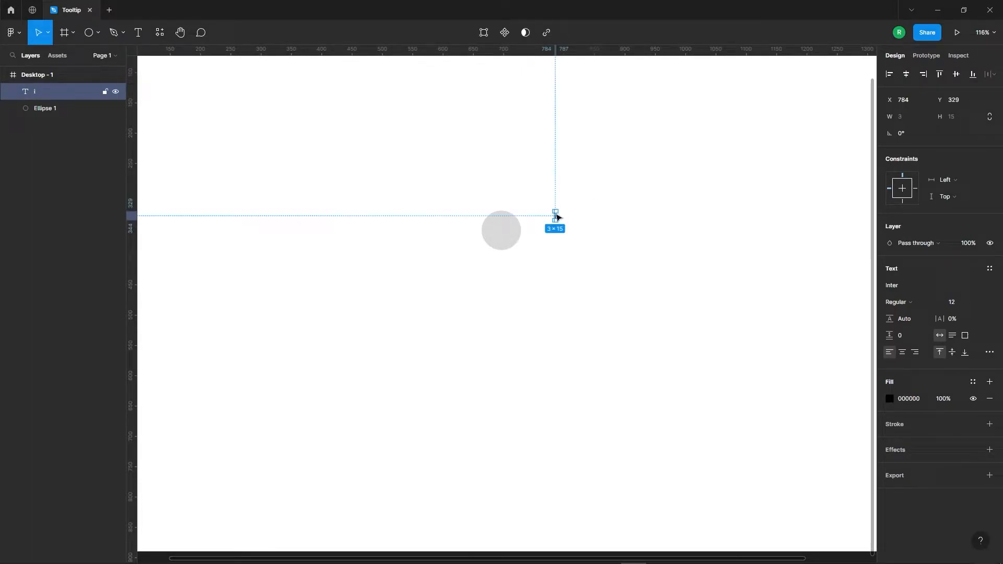
scroll(556, 217, "up", 5)
left_click_drag(557, 219, 421, 253)
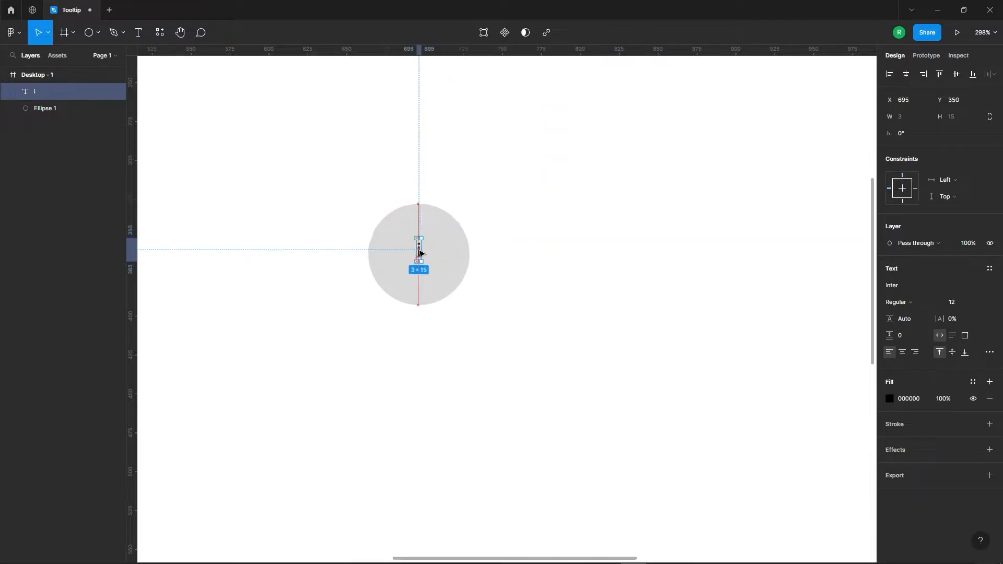
- Set the letter "i" to Extra Bold weight and font size 50
left_click(918, 306)
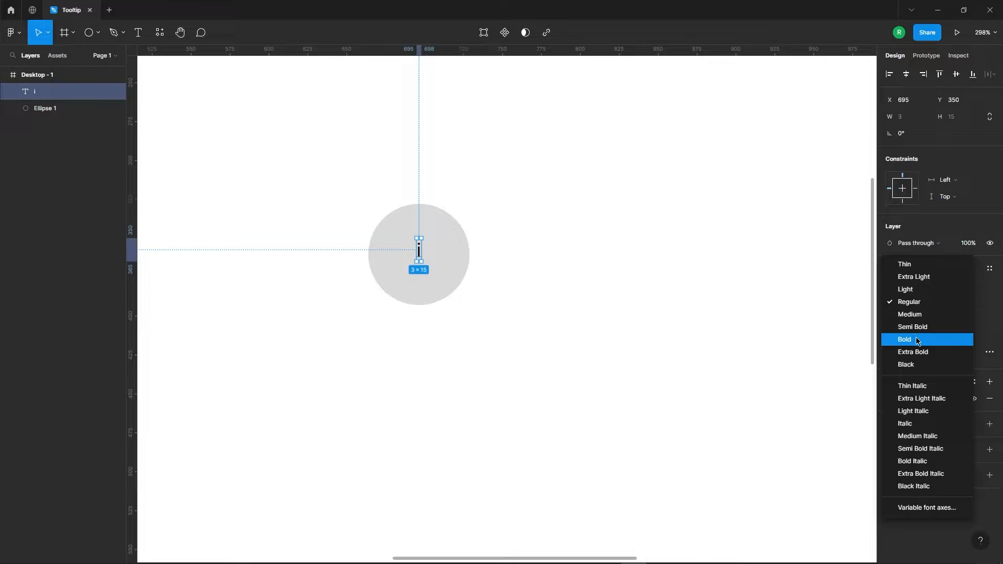
left_click(913, 353)
left_click(961, 302)
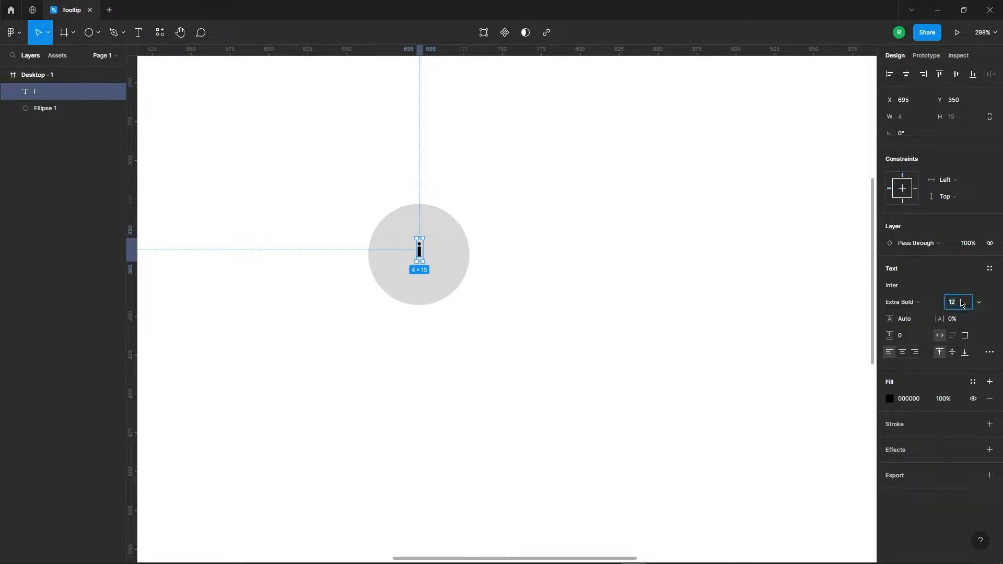
type("42")
key("Return")
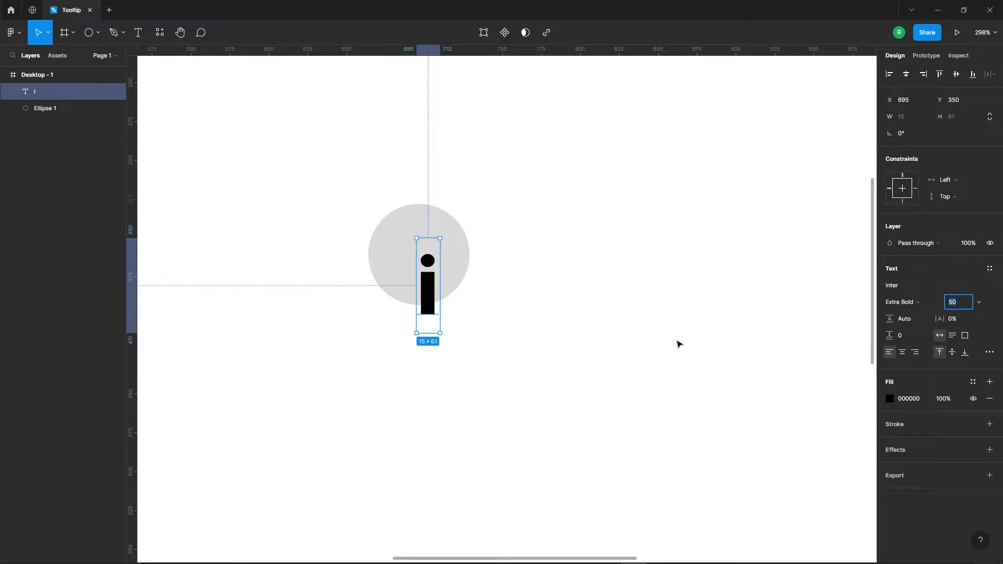
- Move the enlarged "i" up so that it sits centered inside the circle
left_click(546, 347)
left_click_drag(431, 294, 421, 265)
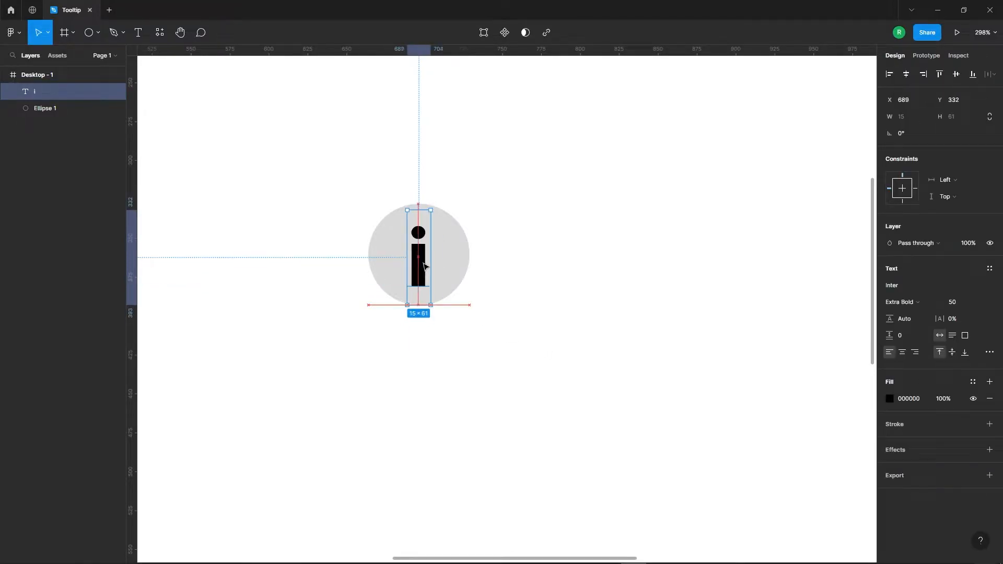
left_click(652, 306)
left_click(422, 264)
left_click(540, 291)
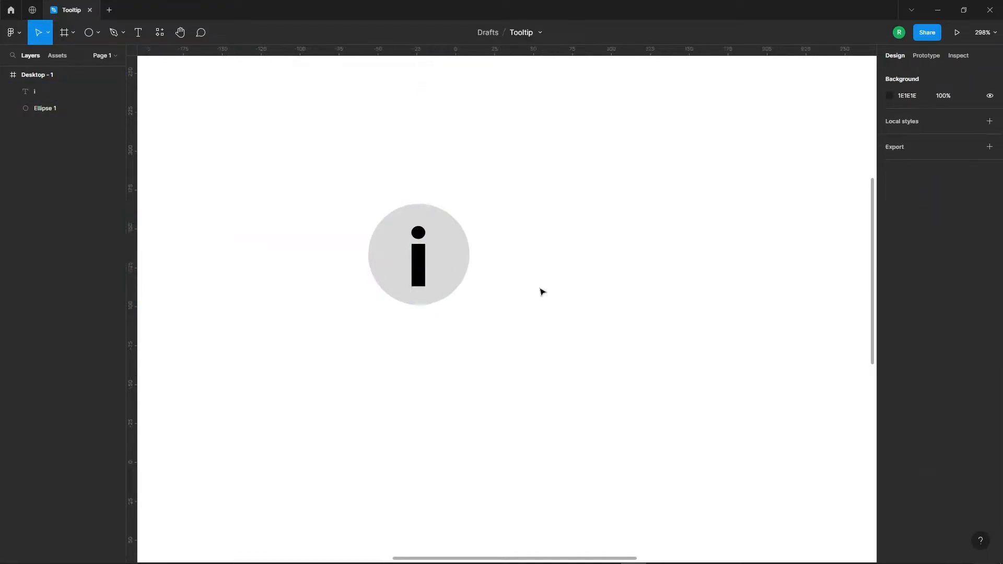
- Change the fill of the letter "i" to the bright blue 0E6EFF
left_click(417, 272)
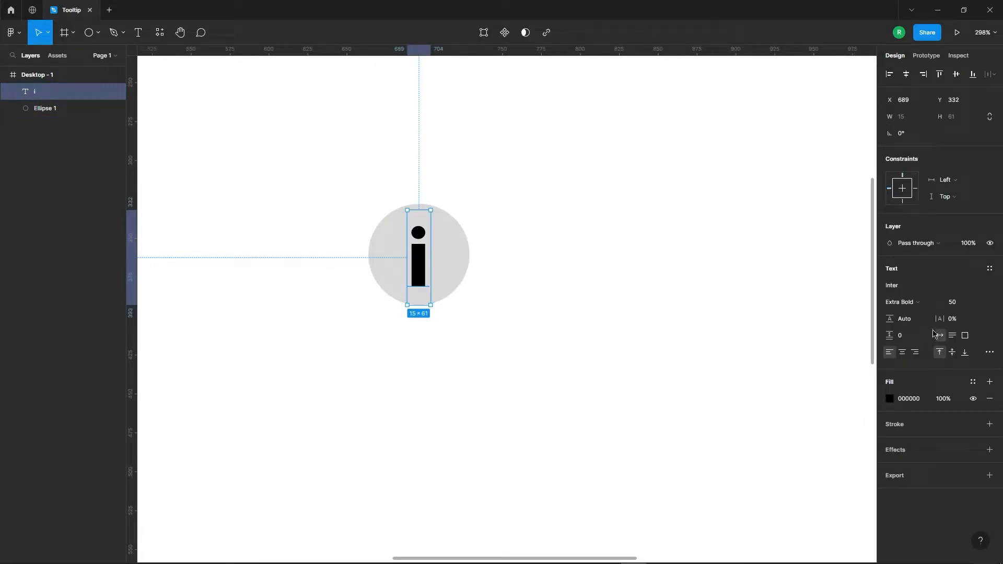
left_click(890, 398)
left_click_drag(789, 442, 834, 442)
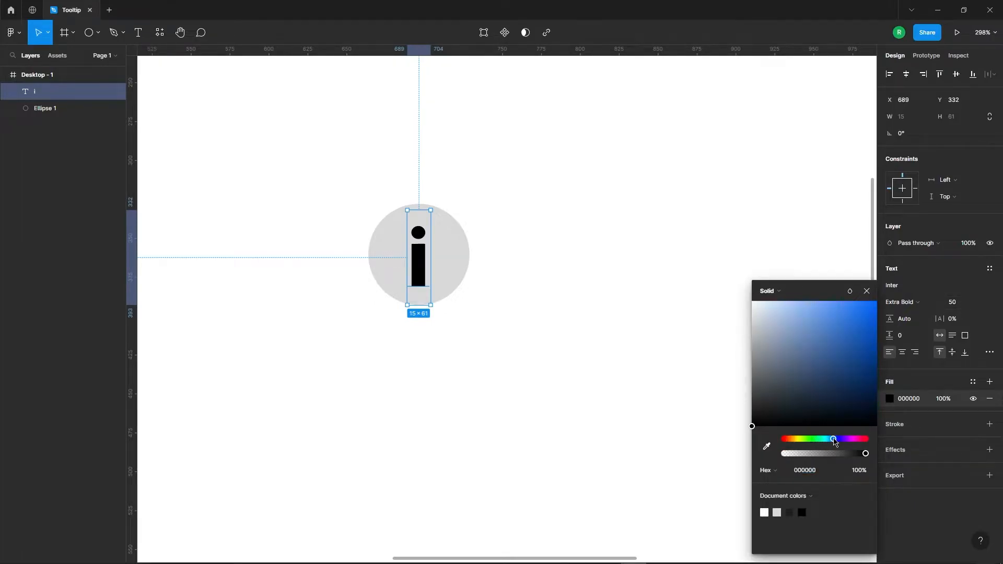
left_click_drag(850, 373, 871, 290)
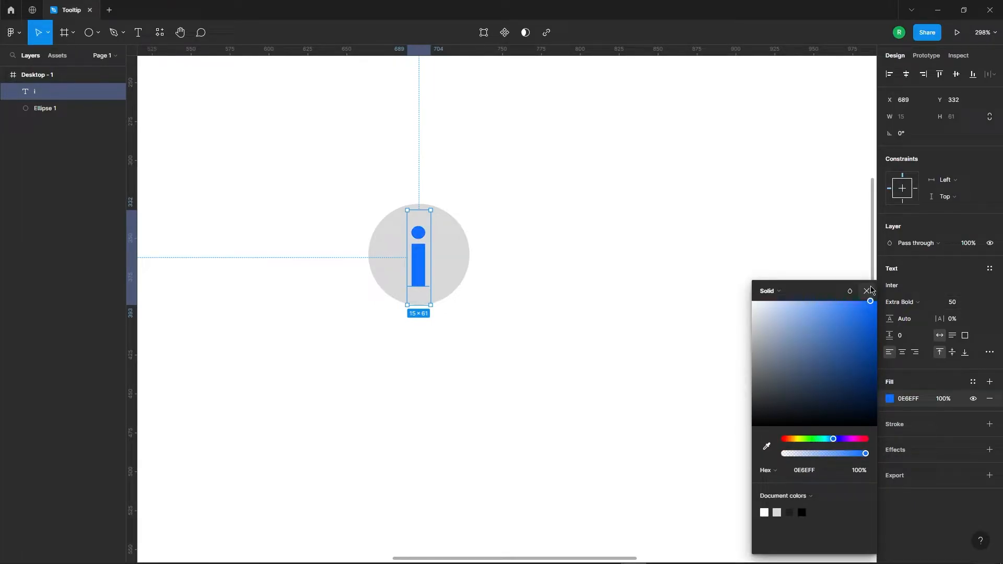
left_click(515, 247)
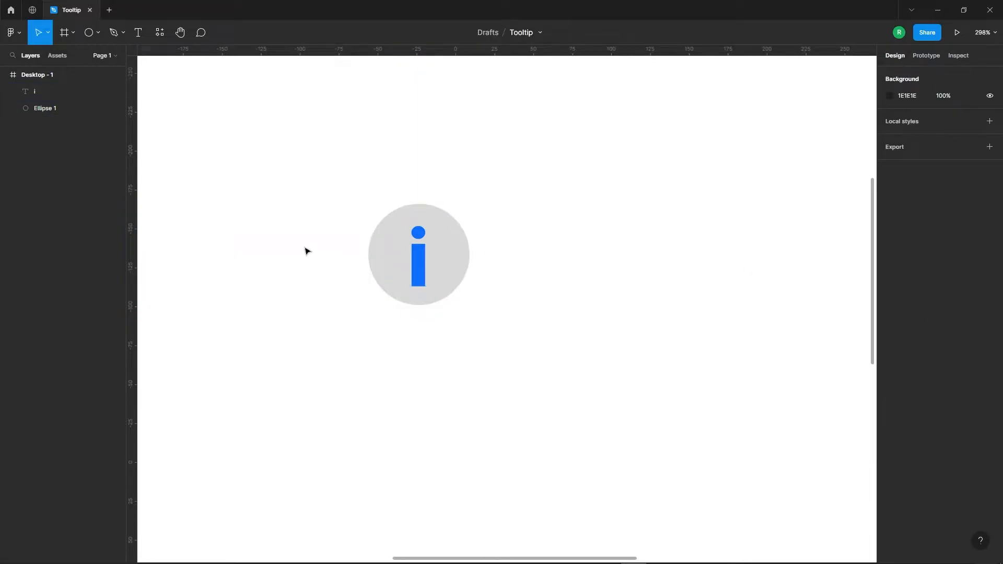
- Fill the circle with the pale blue E8F1FF, taking the hue from the letter's blue with the eyedropper
scroll(329, 250, "up", 3, "ctrl")
left_click(479, 278)
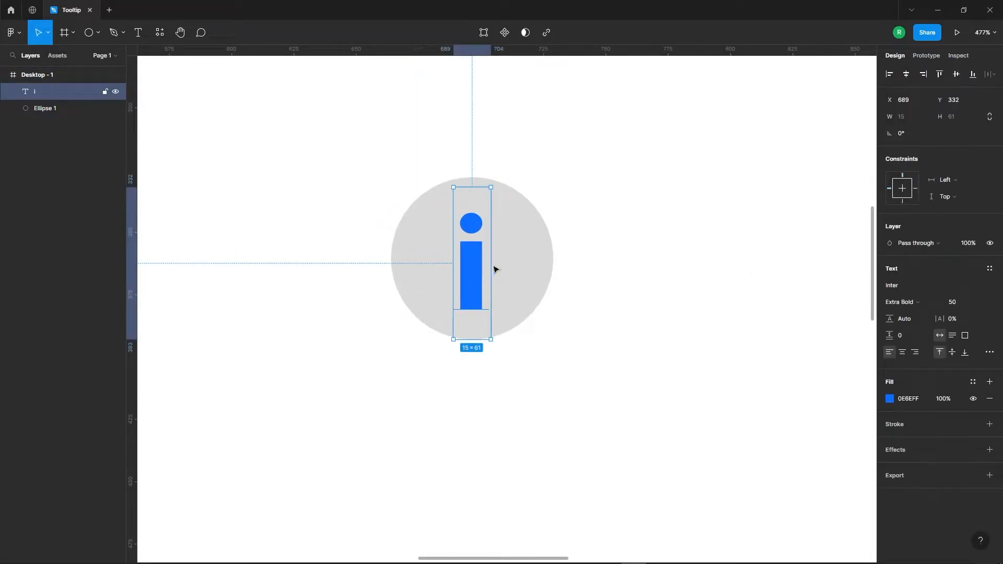
left_click(523, 262)
left_click(609, 188)
left_click(544, 266)
left_click(890, 287)
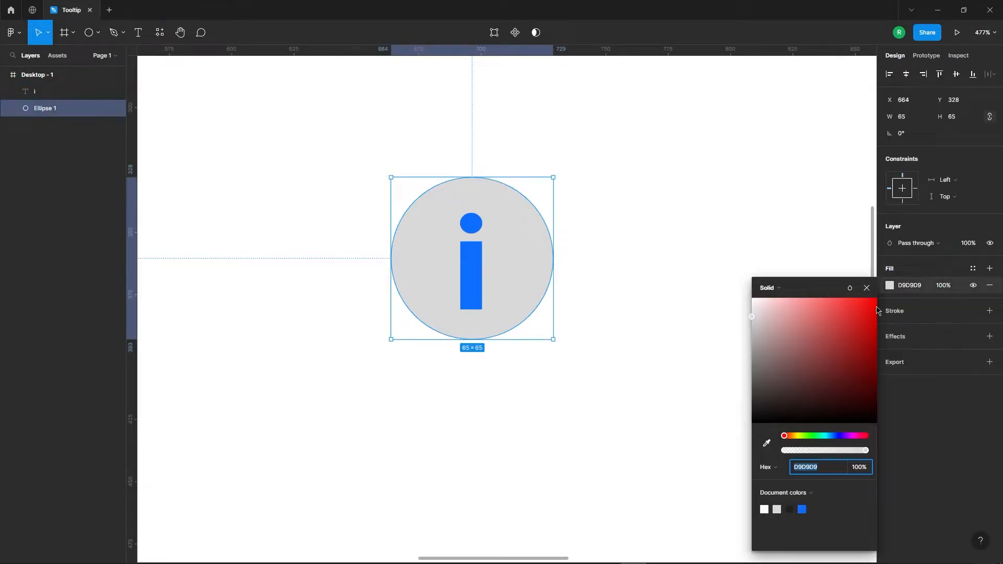
left_click(767, 444)
left_click(478, 259)
left_click_drag(764, 337, 766, 277)
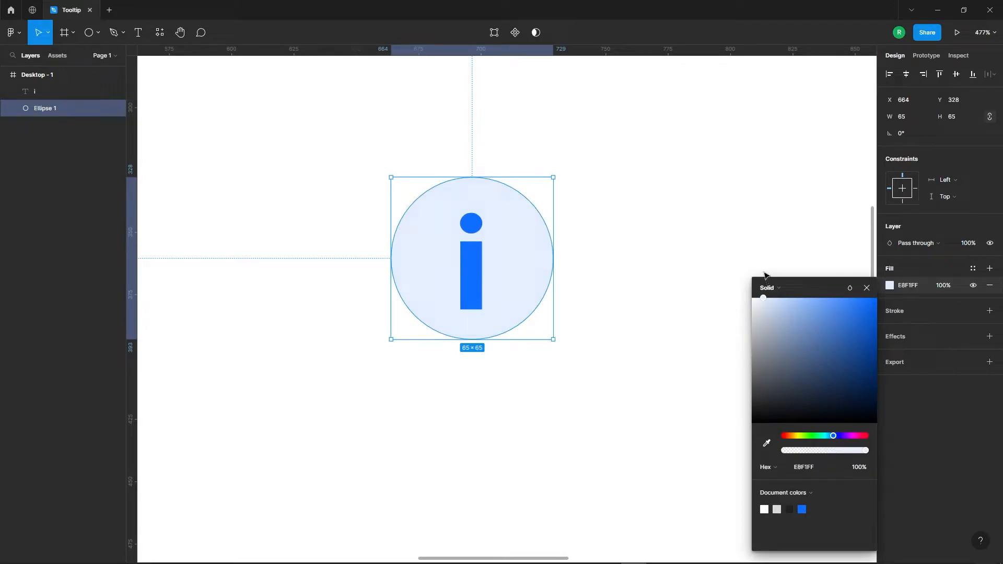
left_click(701, 187)
- Add an inside stroke of width 4 to the circle and color it with the letter's blue, 0E6EFF
left_click(550, 235)
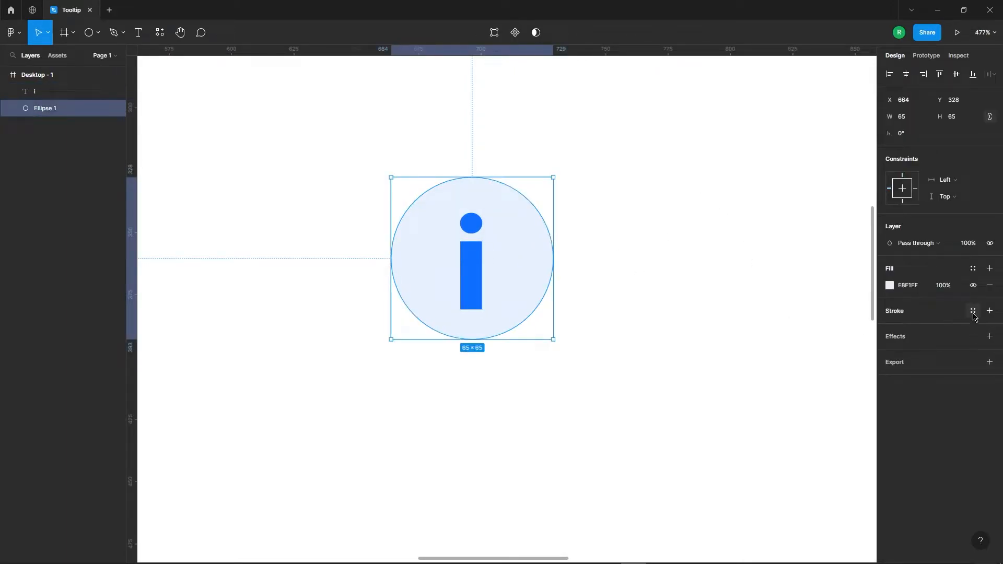
left_click(989, 311)
key("Up")
key("Up")
key("Up")
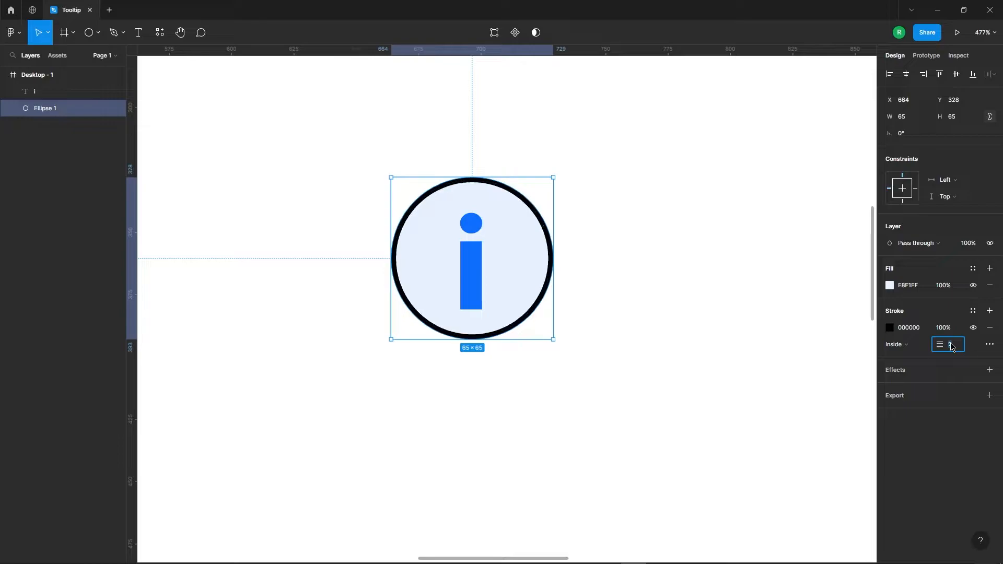
left_click(889, 328)
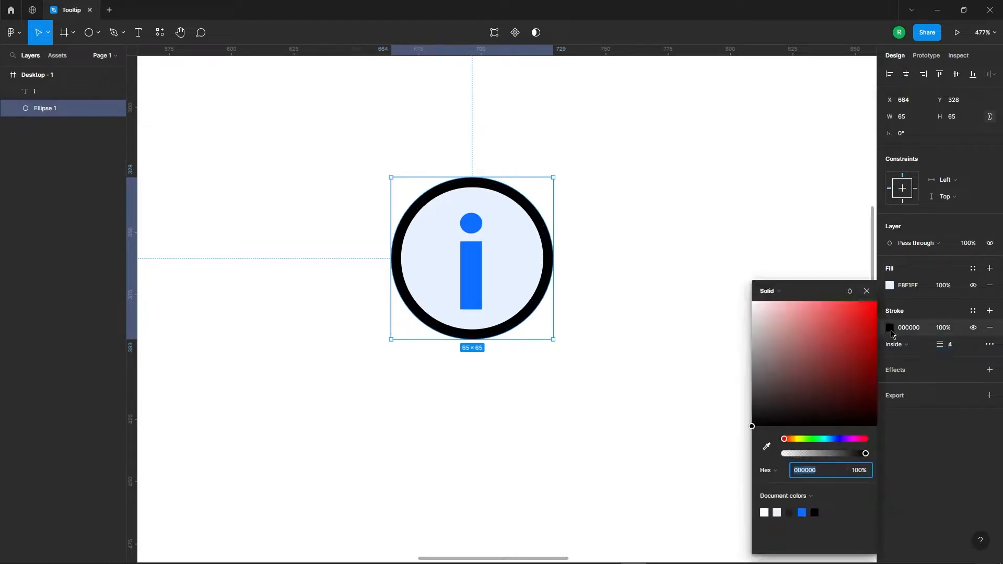
left_click(772, 445)
left_click(472, 257)
key("Escape")
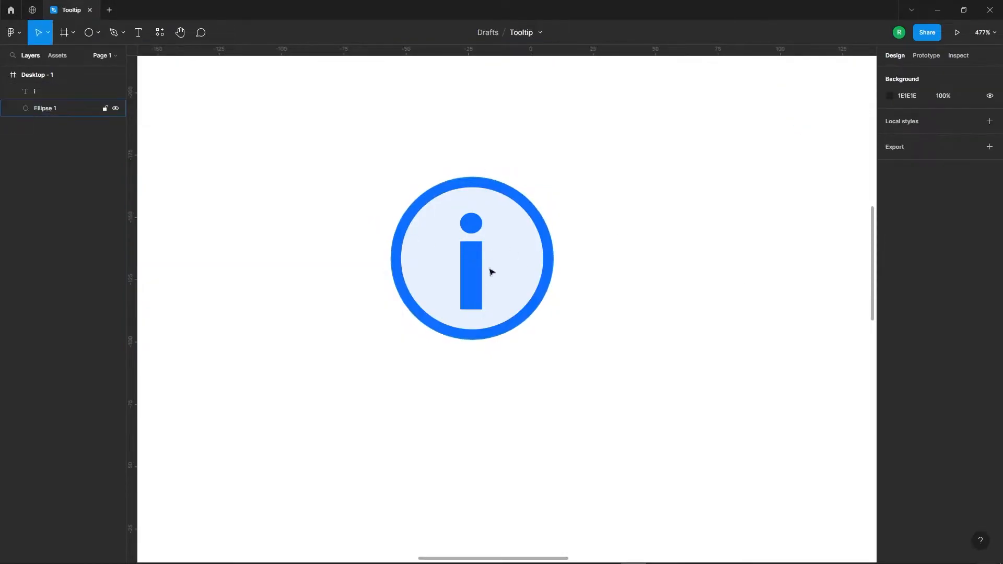
- Try different fonts on the letter "i" and set it to Jacques Francois
left_click(475, 272)
left_click(909, 291)
key("Down")
key("Down")
key("Down")
key("Down")
key("Down")
key("Down")
key("Up")
key("Down")
key("Down")
key("Down")
key("Up")
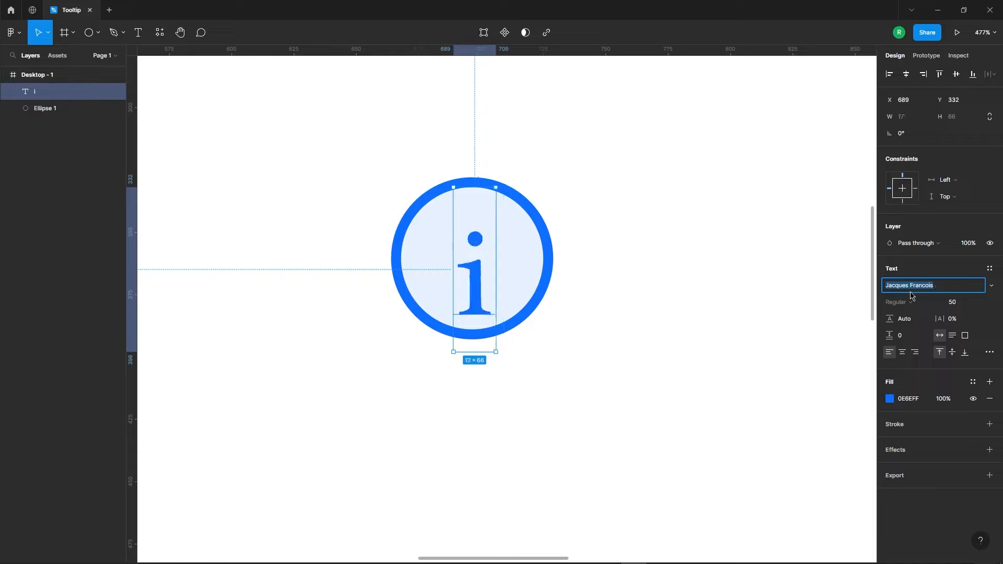
left_click(685, 326)
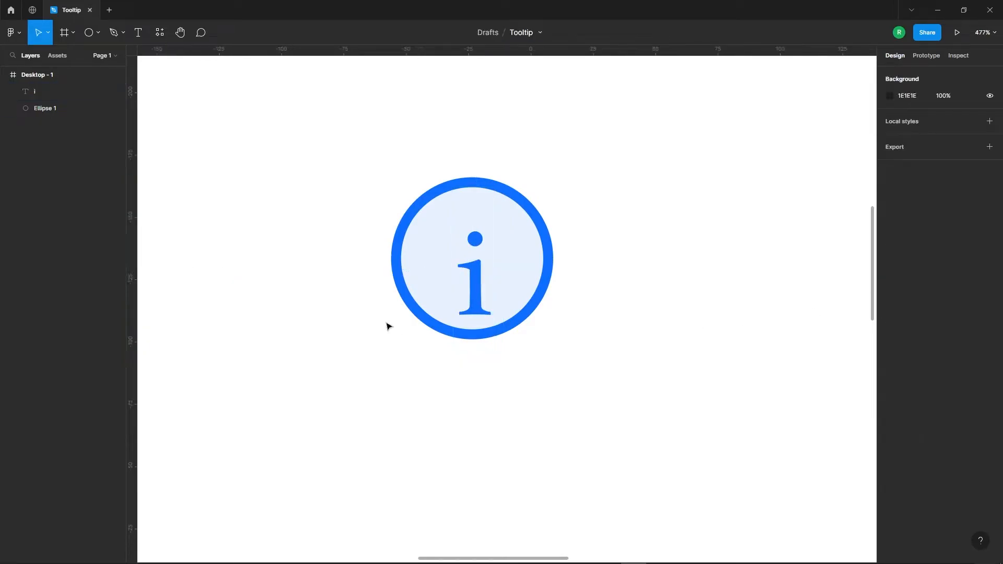
- Move the restyled "i" up slightly to center it within the blue circle
left_click_drag(472, 294, 466, 270)
left_click(653, 268)
scroll(573, 249, "down", 5)
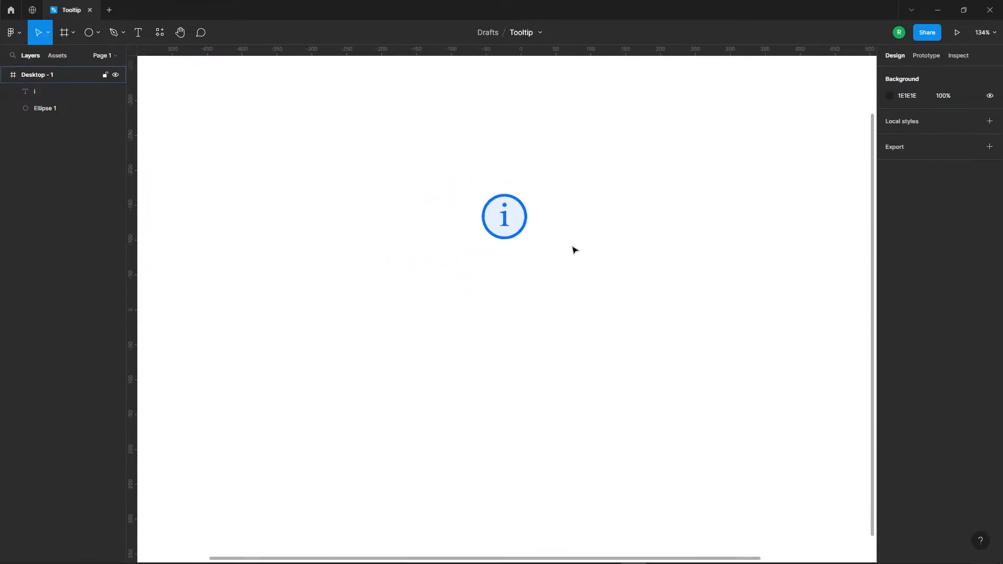
scroll(501, 240, "up", 4)
left_click(520, 276)
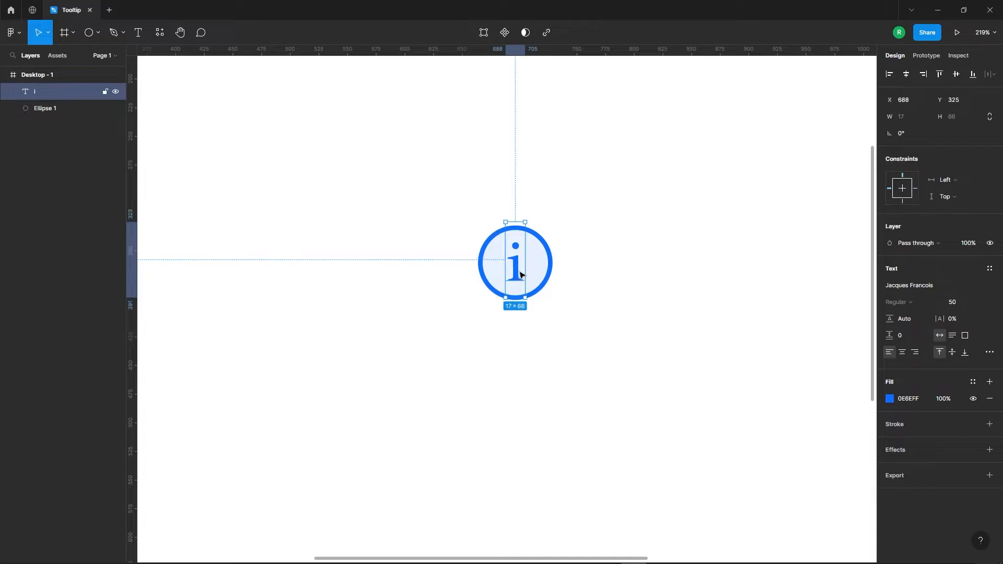
scroll(494, 193, "down", 5)
scroll(302, 139, "up", 4)
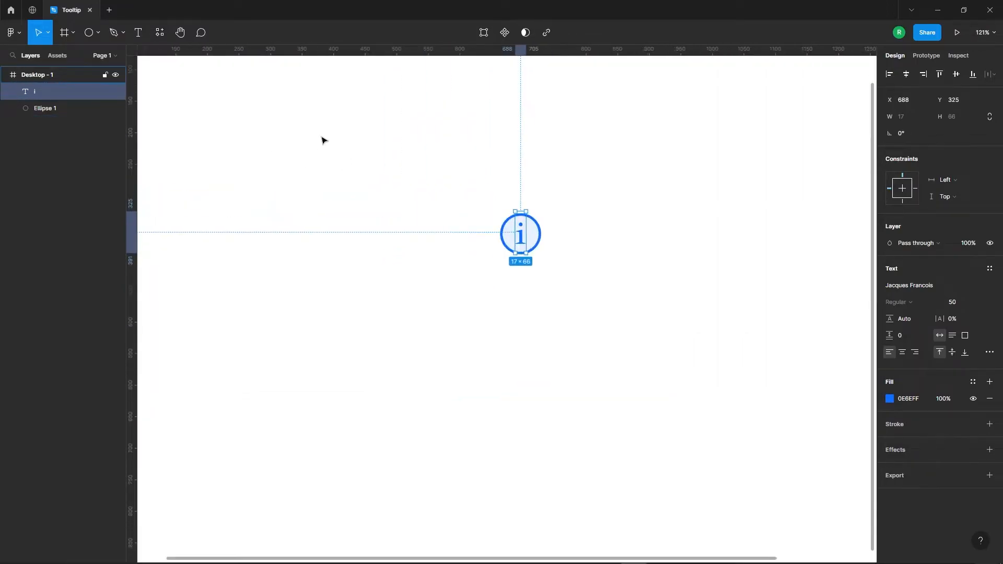
left_click(707, 246)
scroll(599, 270, "up", 3)
left_click(35, 92)
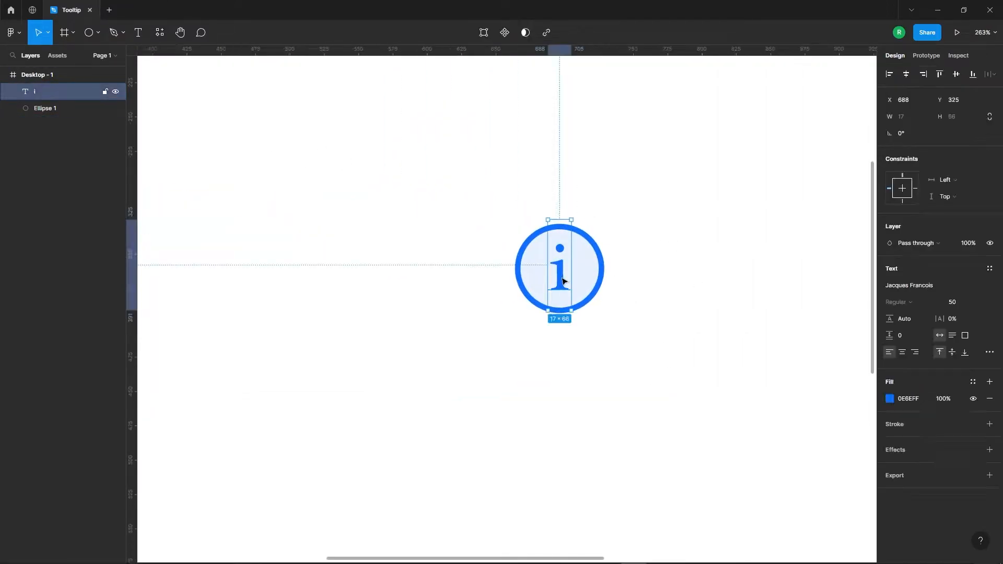
left_click(45, 109, "shift")
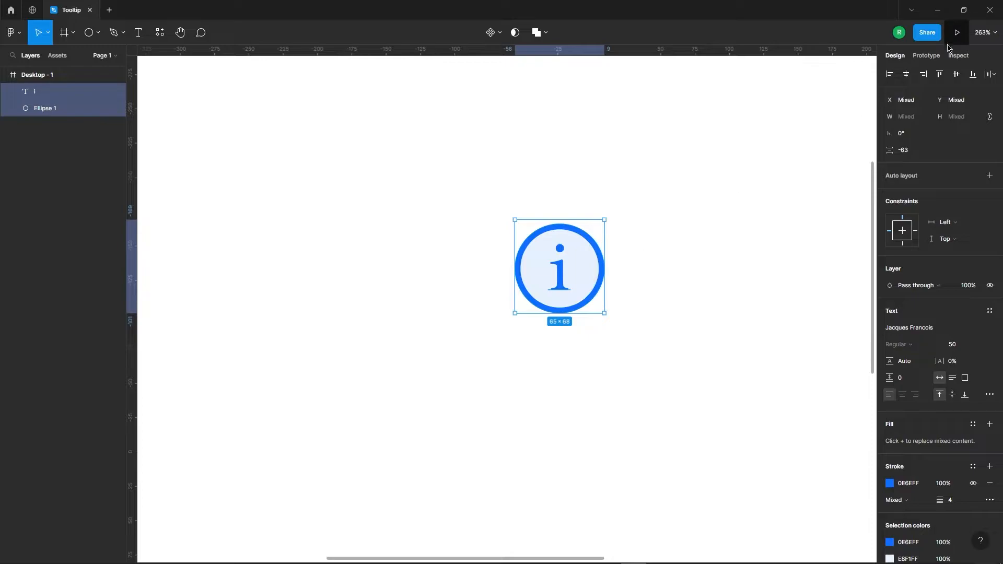
left_click(712, 192)
scroll(473, 186, "down", 5)
scroll(421, 162, "up", 1)
scroll(566, 188, "up", 1)
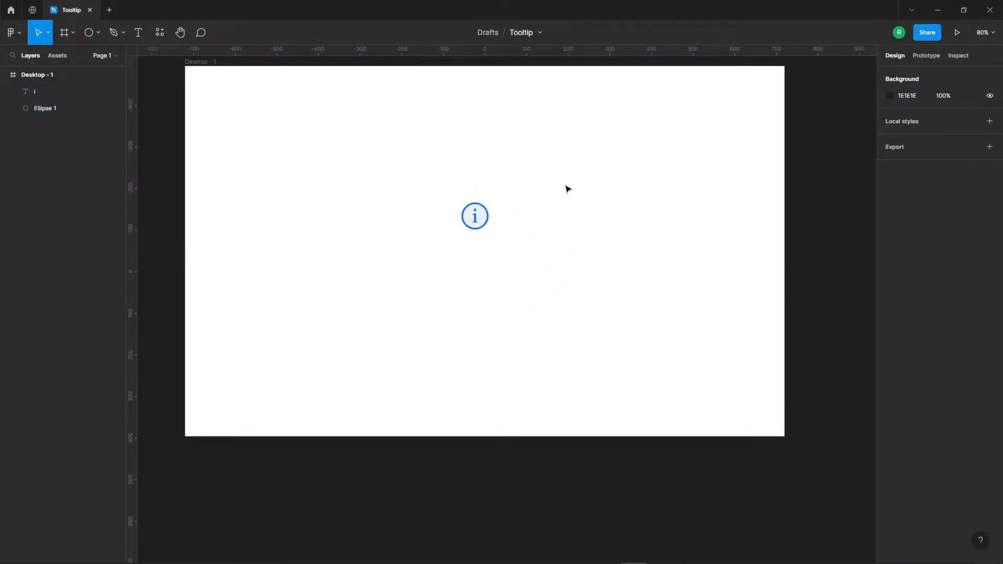
scroll(423, 202, "up", 1)
scroll(423, 202, "up", 1)
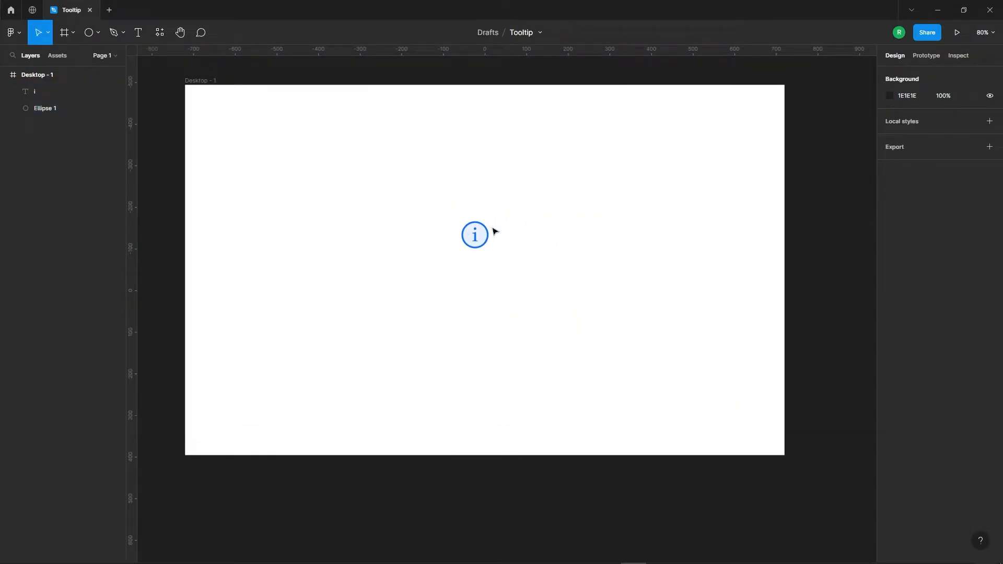
- Draw a wide rectangle about 461 × 170 just above the info icon
left_click(98, 33)
left_click(96, 63)
scroll(421, 179, "up", 2)
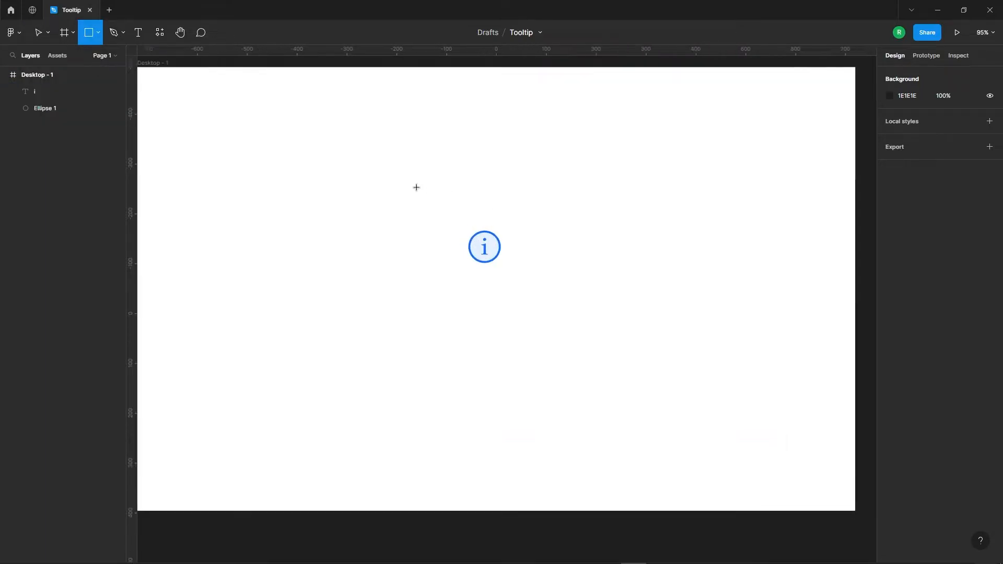
left_click_drag(380, 130, 610, 215)
left_click(470, 232)
- Group the letter "i" and its circle into a single icon
scroll(470, 232, "up", 5)
left_click_drag(414, 234, 586, 339)
right_click(498, 275)
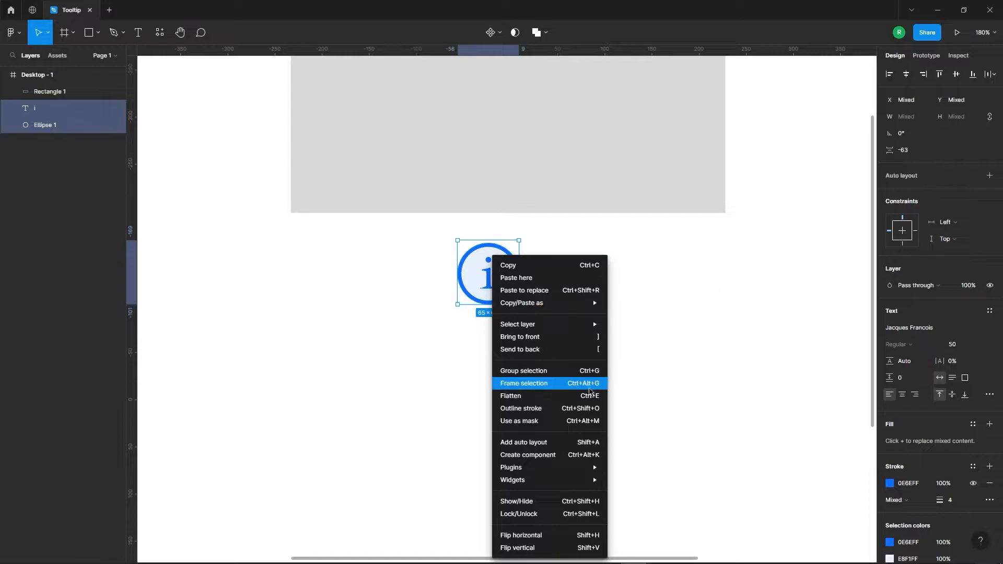
left_click(517, 371)
left_click(567, 340)
scroll(512, 373, "up", 2)
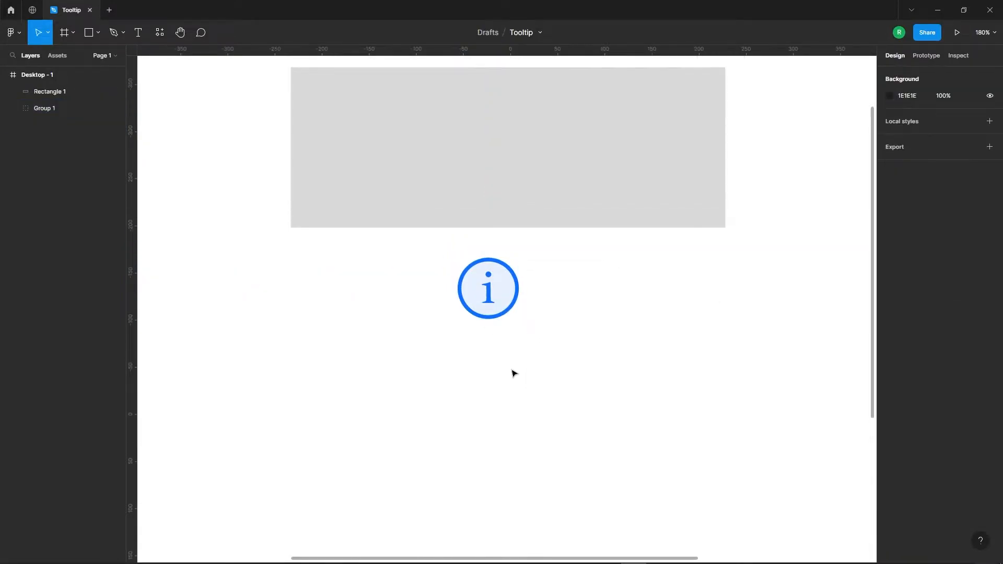
- Narrow the rectangle to a width of 444 from its right edge
scroll(401, 293, "down", 3)
left_click_drag(488, 265, 486, 269)
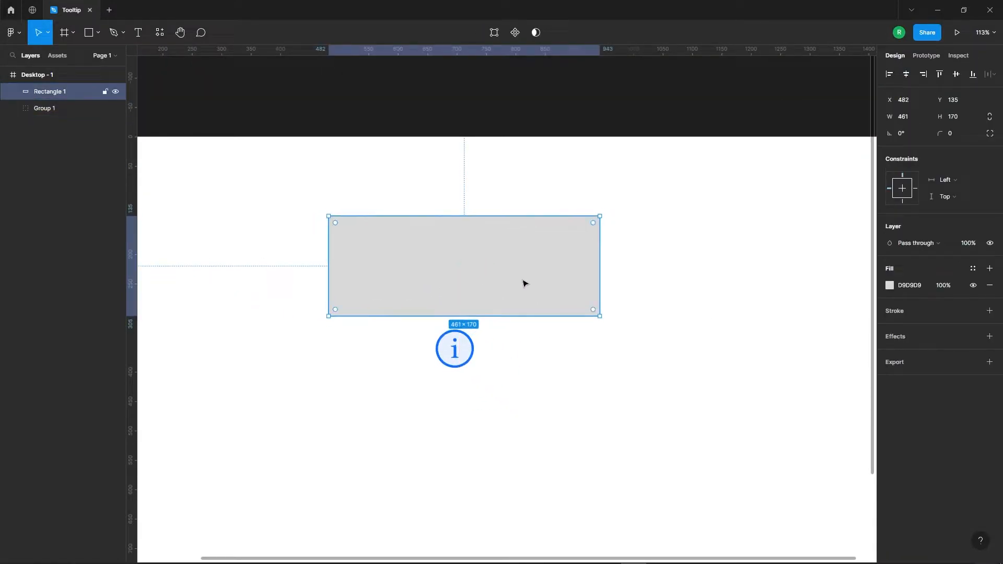
mouse_move(601, 263)
left_mouse_down()
mouse_move(576, 264)
mouse_move(589, 265)
left_mouse_up()
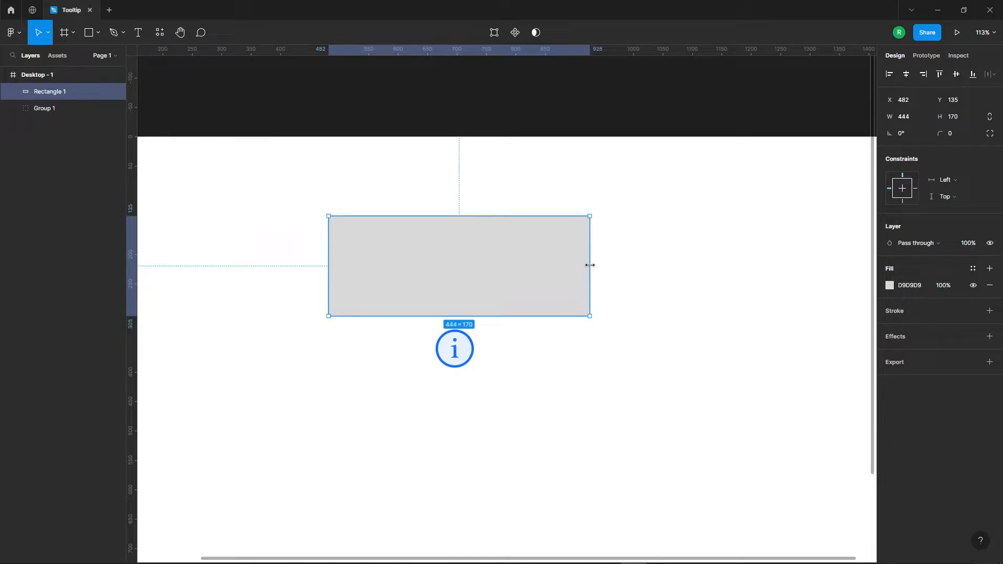
left_click(604, 275)
- Round all four corners of the rectangle above the icon
left_click(543, 253)
left_click(964, 138)
left_click(805, 270)
left_click(556, 280)
left_click(627, 296)
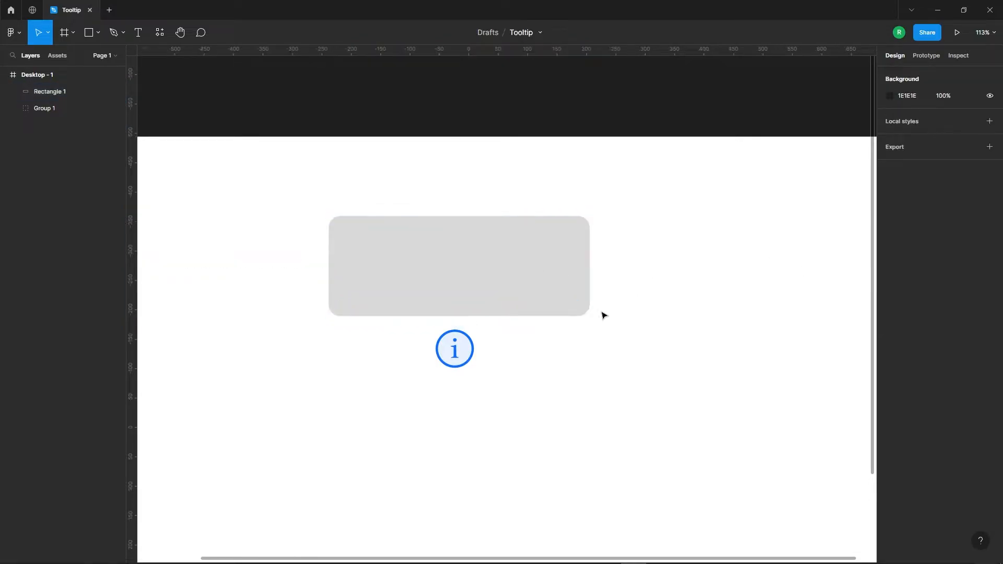
- Align the icon group and the rectangle on their horizontal centers
scroll(489, 324, "down", 1)
scroll(454, 313, "up", 3)
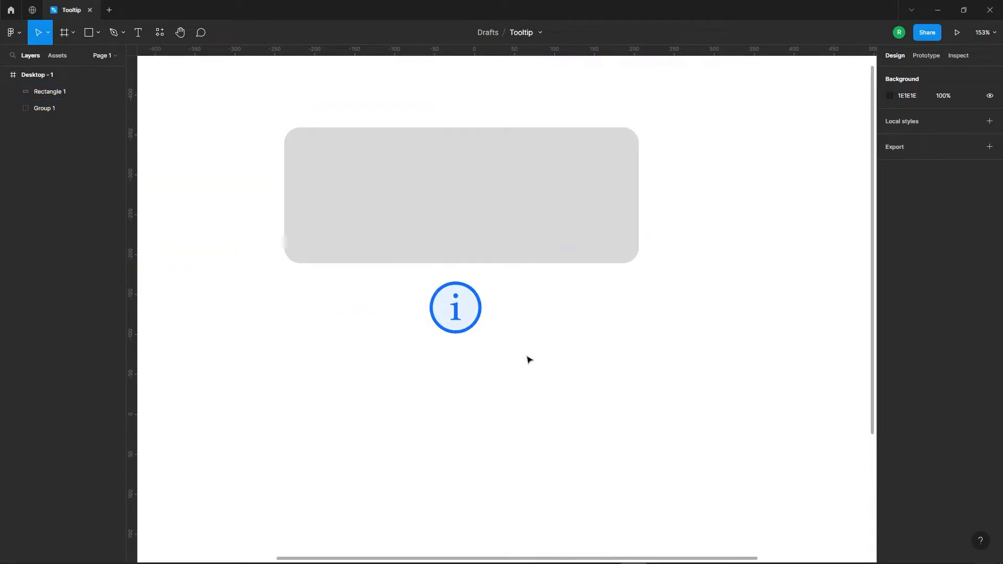
left_click_drag(529, 358, 420, 179)
left_click(906, 74)
left_click(711, 239)
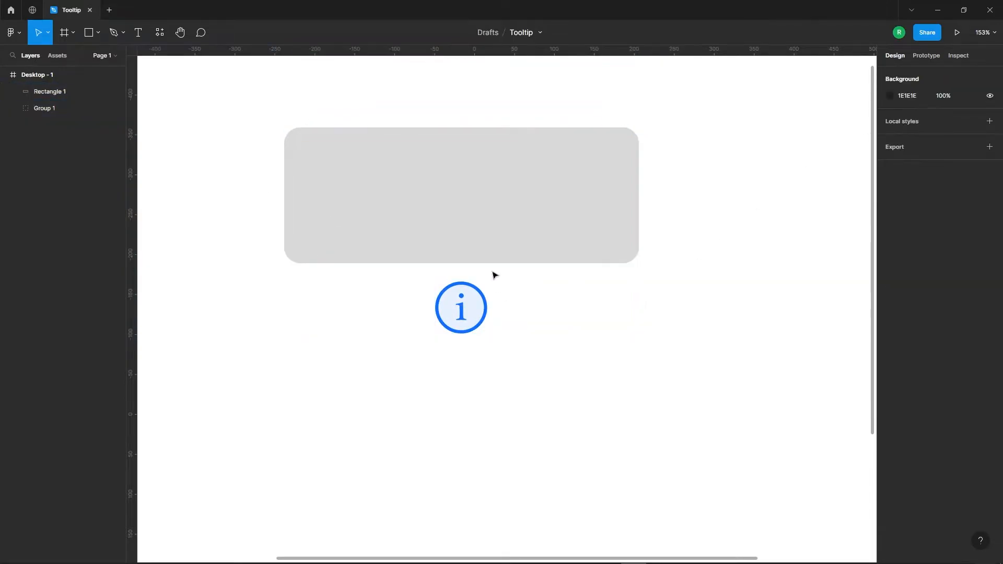
- Draw a triangle about 46 × 46, rotate it 180° and place it over the rectangle's lower edge, pointing at the icon
left_click(98, 32)
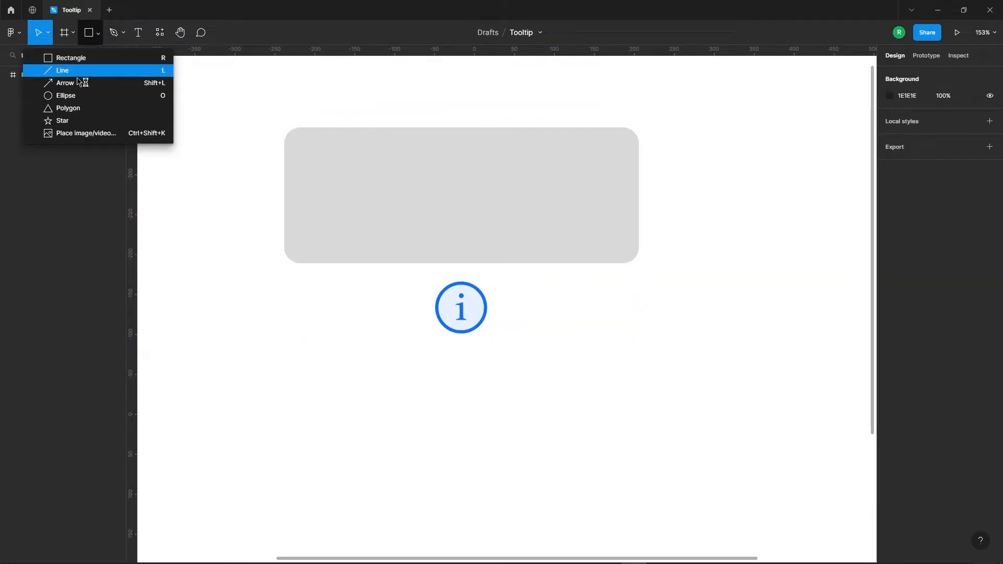
left_click(74, 108)
left_click_drag(321, 293, 356, 327)
left_click_drag(366, 285, 476, 266)
left_click(413, 333)
left_click(582, 304)
- Align the triangle and the rectangle on their horizontal centers
left_click_drag(456, 170, 479, 269)
left_click(905, 75)
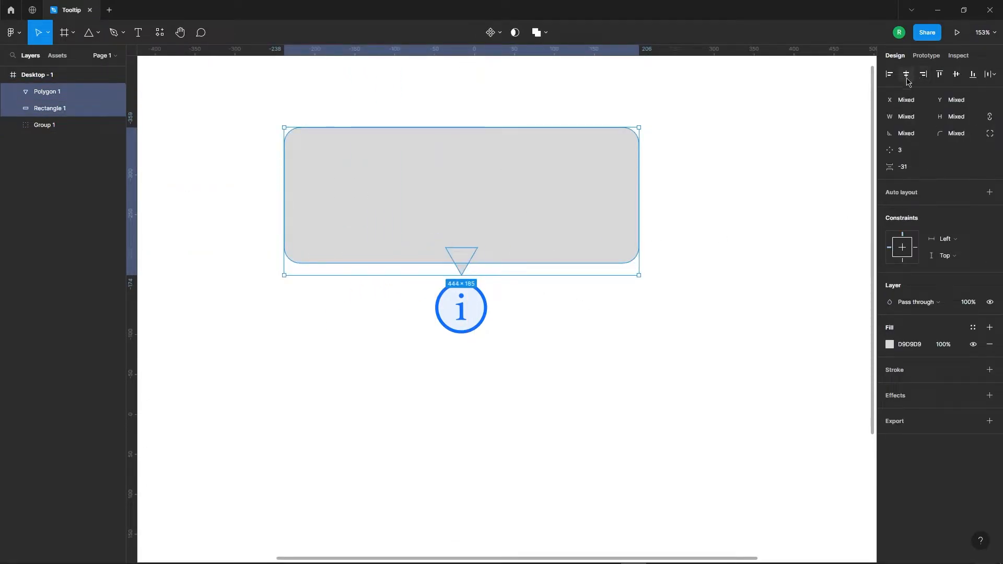
left_click(767, 240)
- Set the triangle's corner radius to 1
scroll(470, 286, "up", 5)
left_click(445, 229)
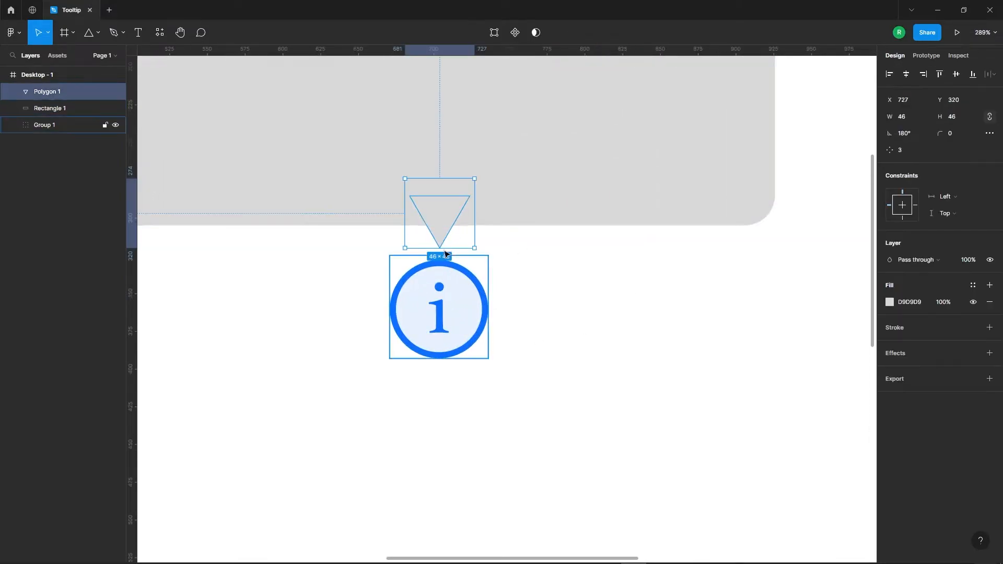
scroll(432, 239, "up", 5)
left_click(954, 134)
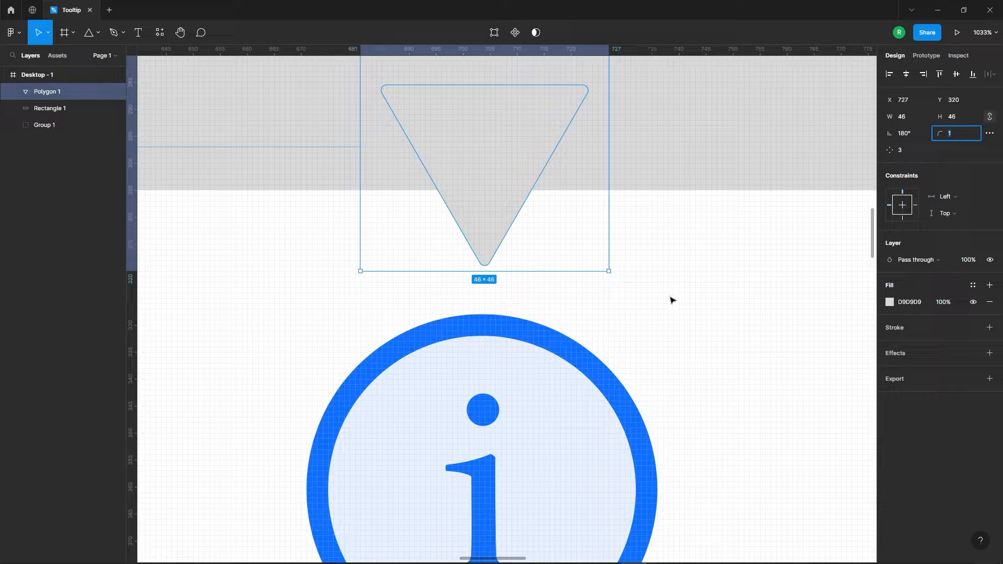
type("1")
scroll(672, 304, "down", 5)
left_click(540, 217)
- Merge the triangle and the rounded rectangle into one speech-bubble shape with a Union
left_click_drag(465, 207, 374, 130)
left_click(542, 32)
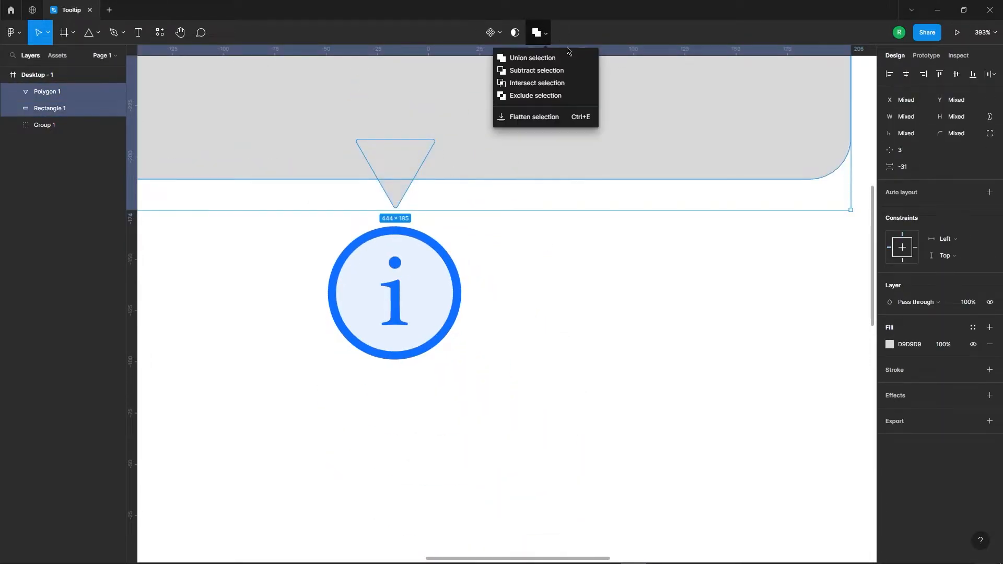
left_click(533, 58)
left_click(732, 280)
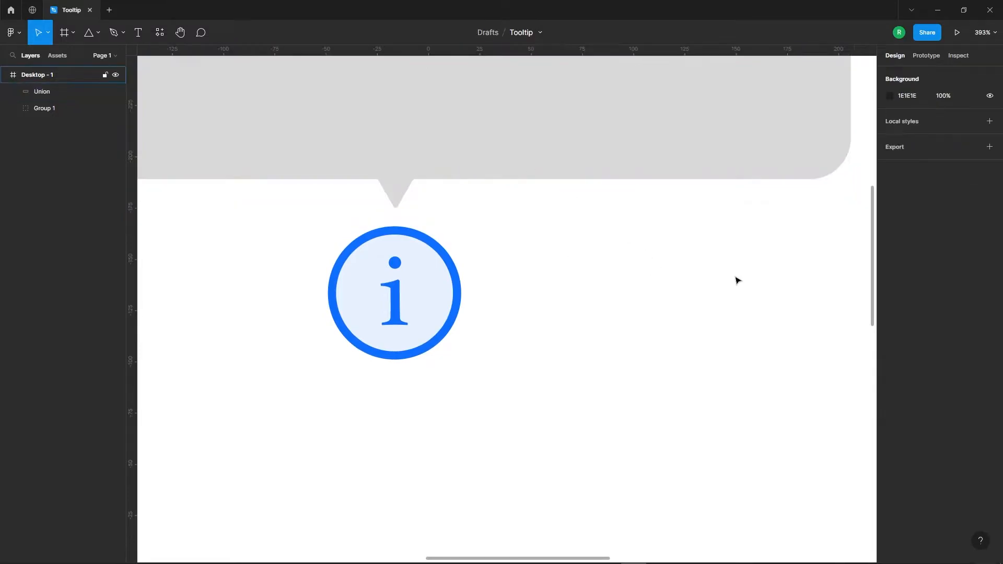
- Nudge the triangle inside the merged bubble up by 2 px
scroll(734, 279, "down", 5)
scroll(557, 229, "up", 4)
left_click(616, 251, "ctrl")
key("Up")
key("Up")
left_click(786, 330)
scroll(402, 146, "down", 5)
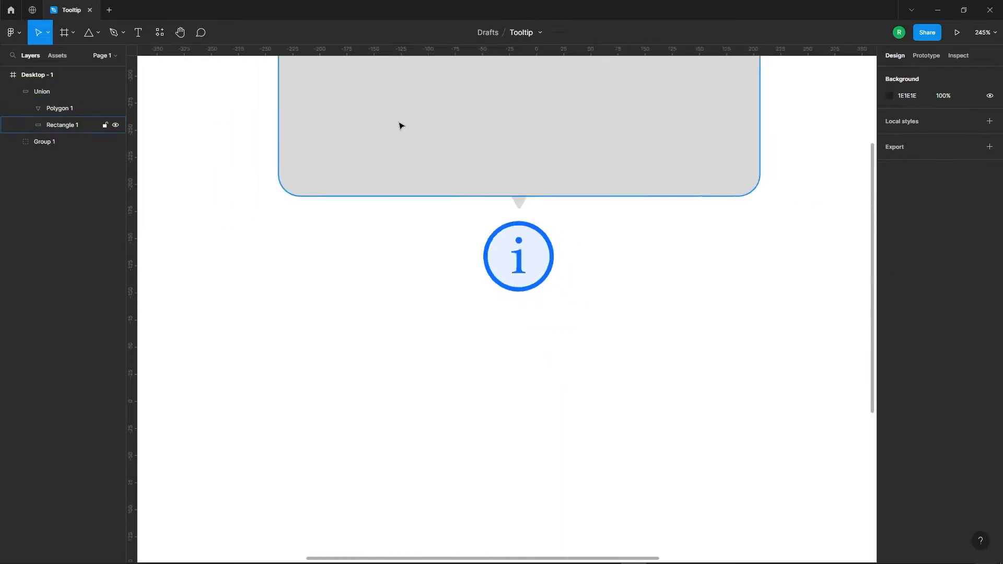
- Increase the corner radius of the triangle inside the merged bubble slightly
left_click(500, 254)
left_click(593, 277)
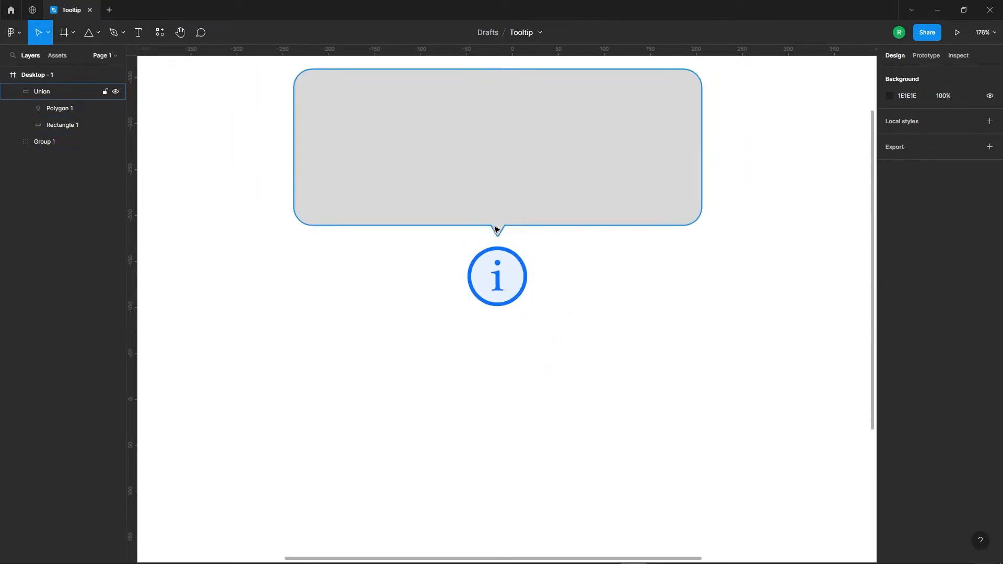
left_click(498, 228, "ctrl")
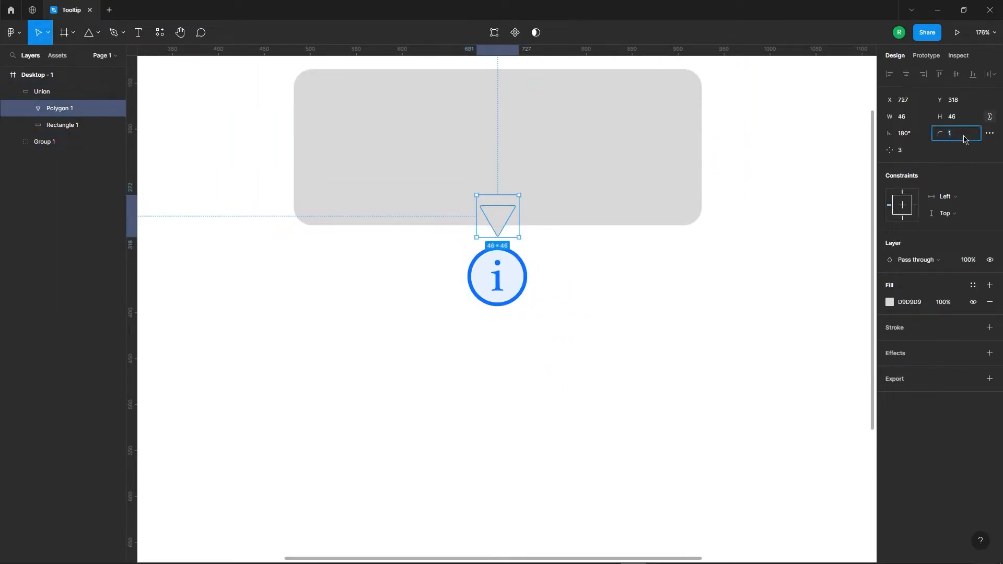
left_click(614, 311)
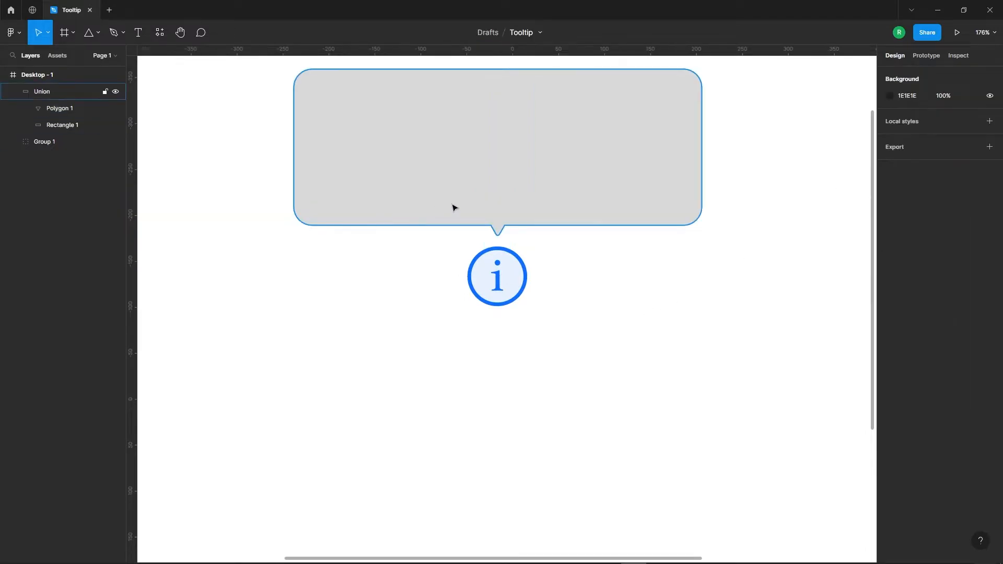
- Center the triangle horizontally on the rectangle, and the whole bubble on the icon group
left_click(495, 215, "ctrl")
left_click(591, 168, "shift")
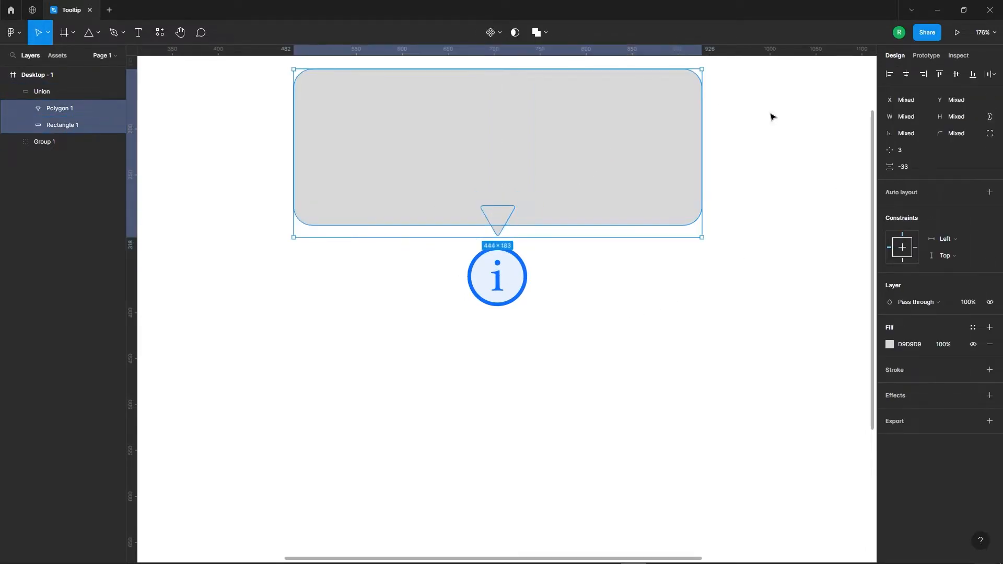
left_click(616, 285)
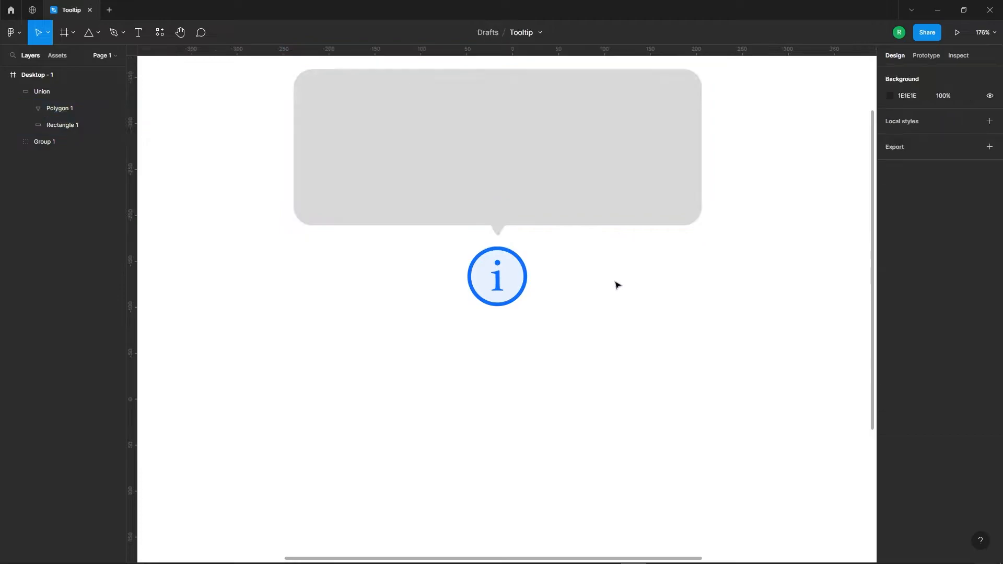
left_click_drag(252, 89, 616, 202)
left_click_drag(615, 353, 430, 164)
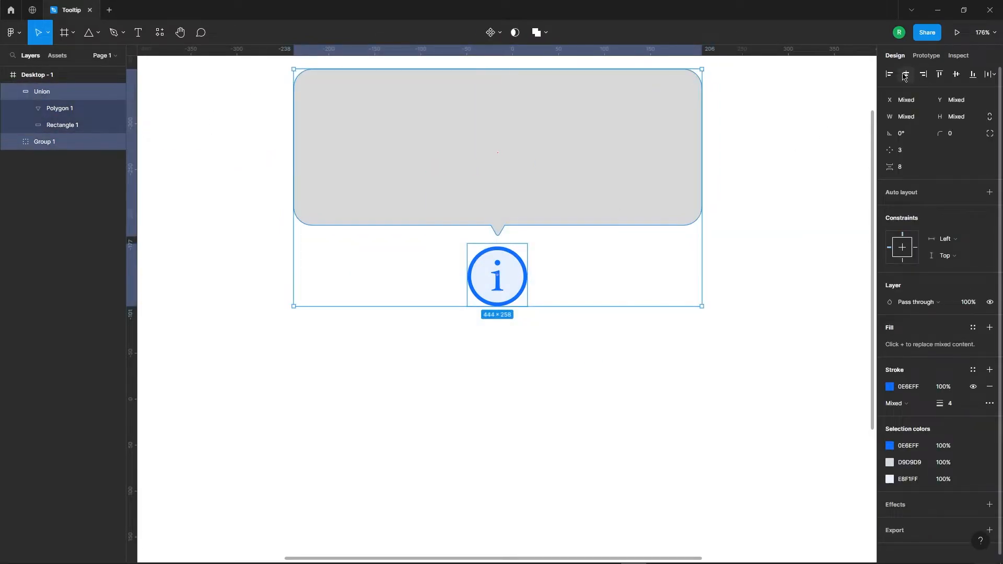
left_click(746, 236)
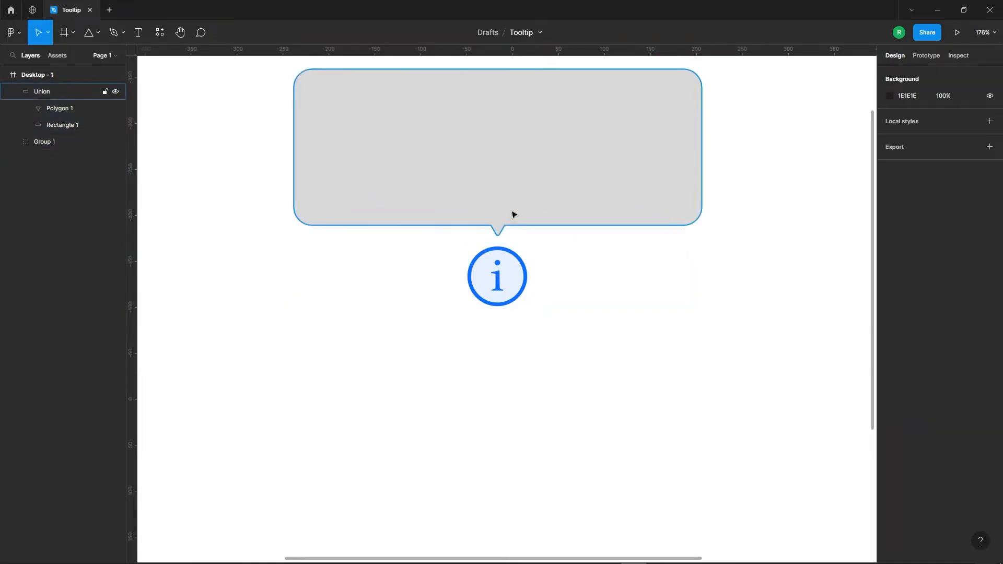
- Fill the merged bubble with the blue 0E6EFF sampled from the icon's ring
left_click(516, 171)
left_click(890, 344)
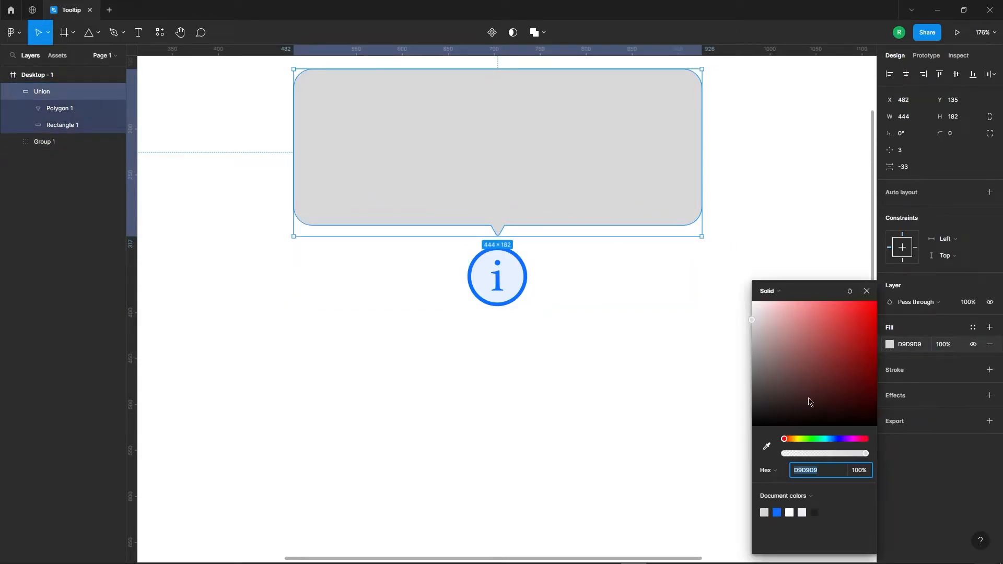
left_click(766, 445)
scroll(538, 272, "up", 5)
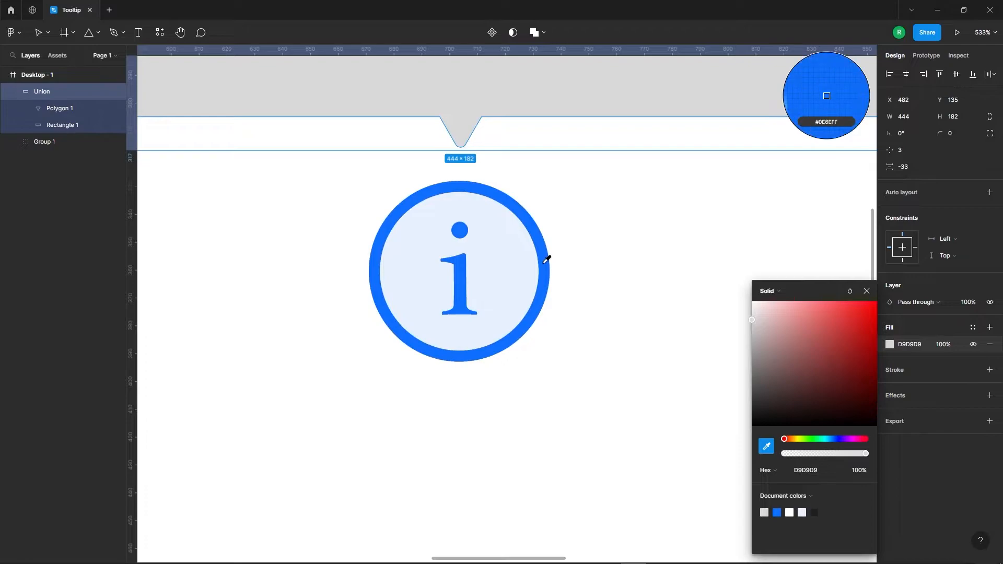
left_click(544, 260)
left_click(574, 277)
scroll(571, 305, "down", 5)
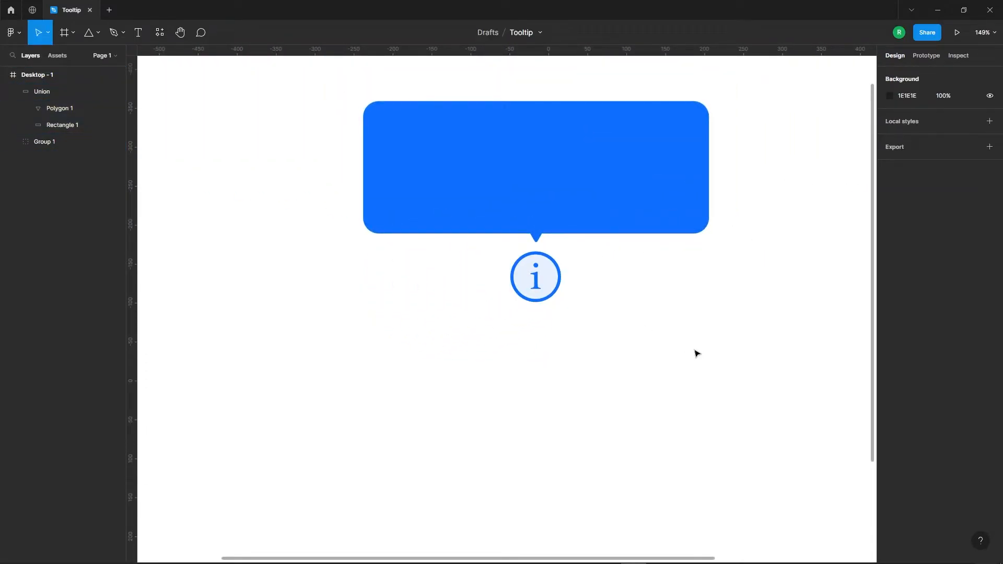
- Run the Lorem Ipsum plugin to have a placeholder text generator at hand
scroll(557, 358, "up", 2)
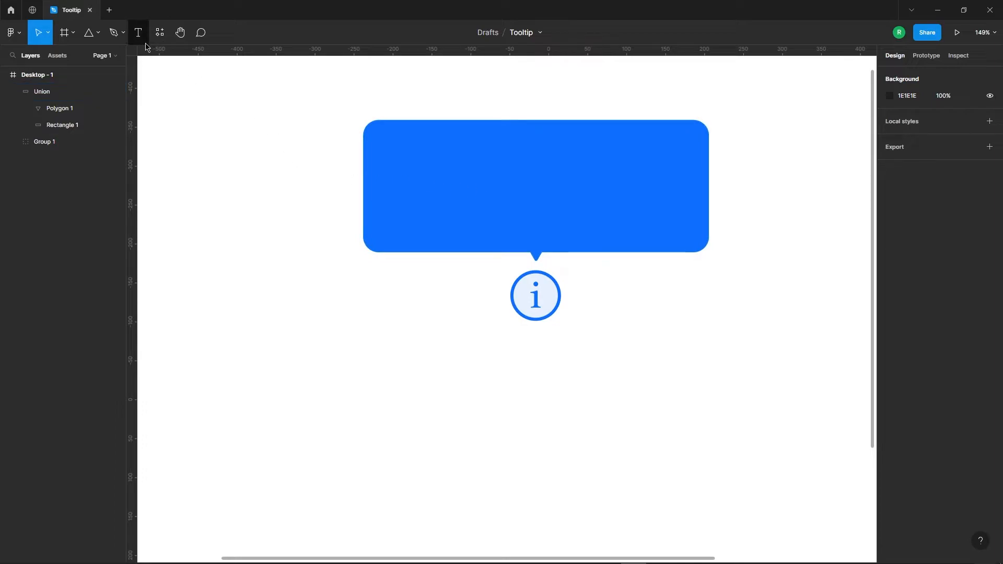
left_click(159, 32)
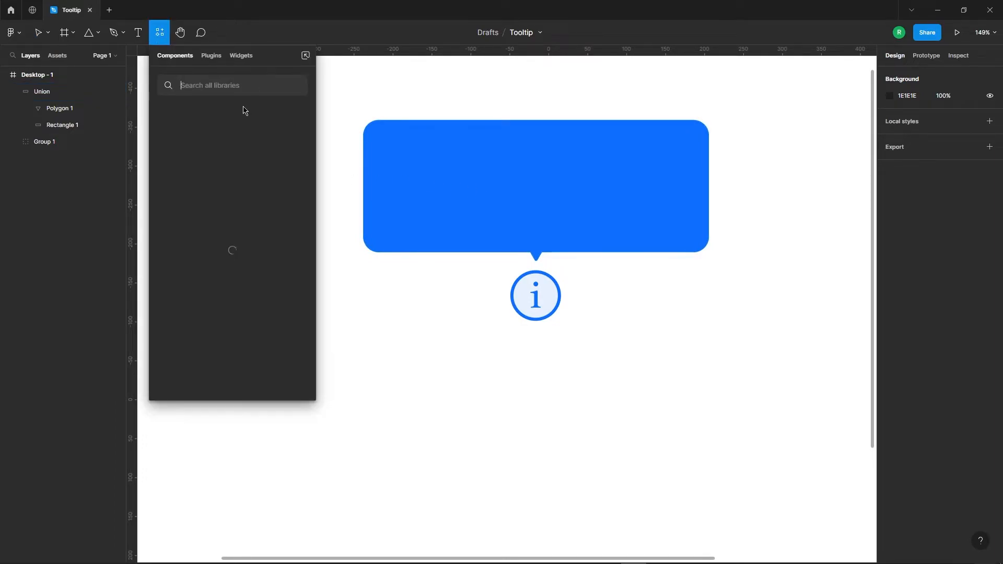
left_click(210, 56)
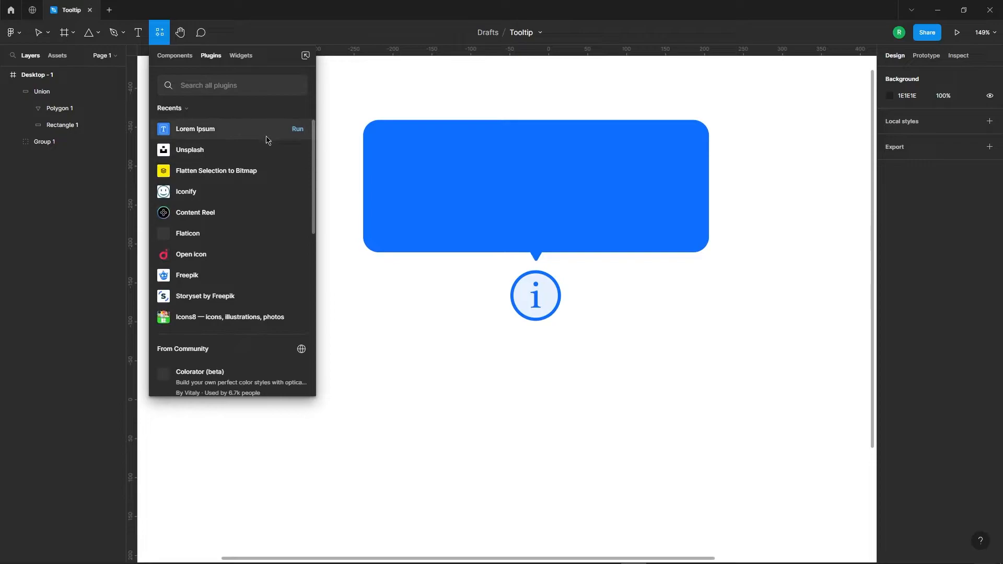
left_click(298, 129)
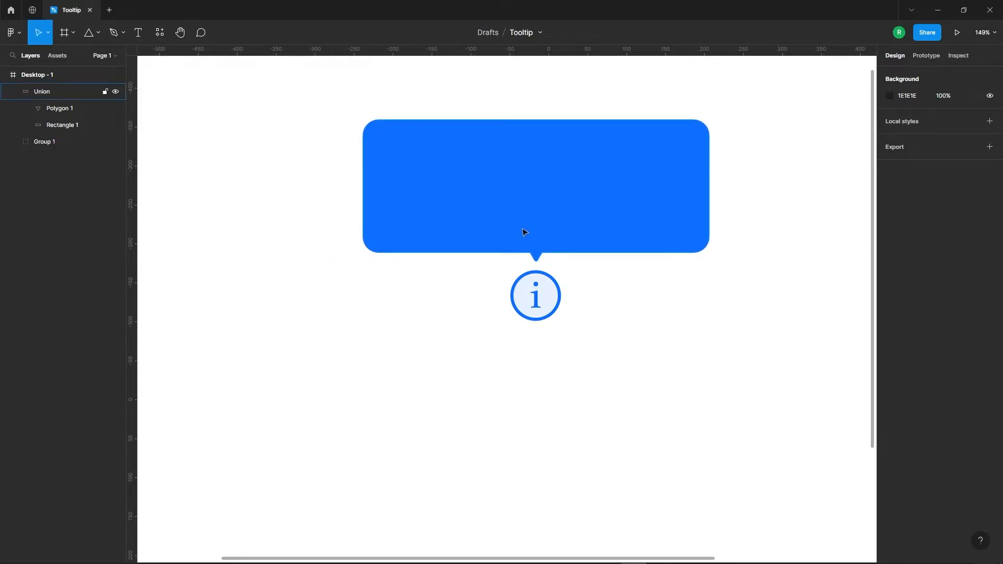
scroll(361, 256, "down", 5)
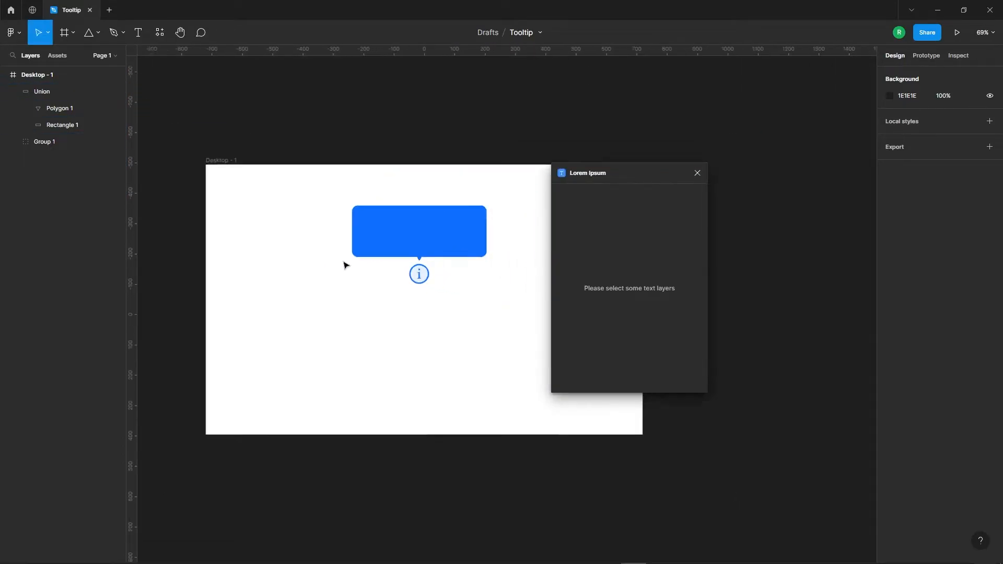
- Draw a text box about 396 × 143 inside the blue bubble
left_click(138, 32)
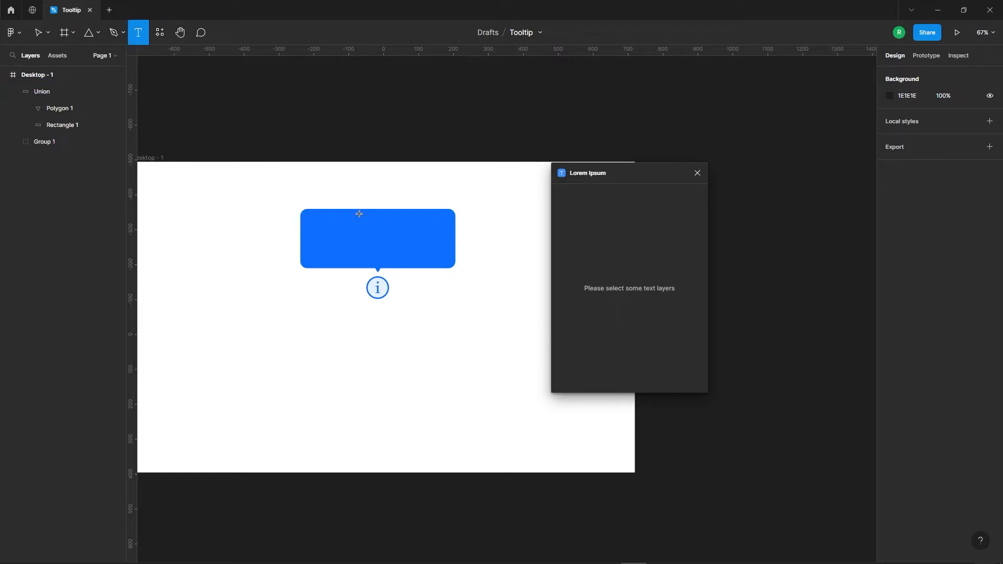
scroll(357, 211, "up", 5)
left_click_drag(264, 215, 524, 309)
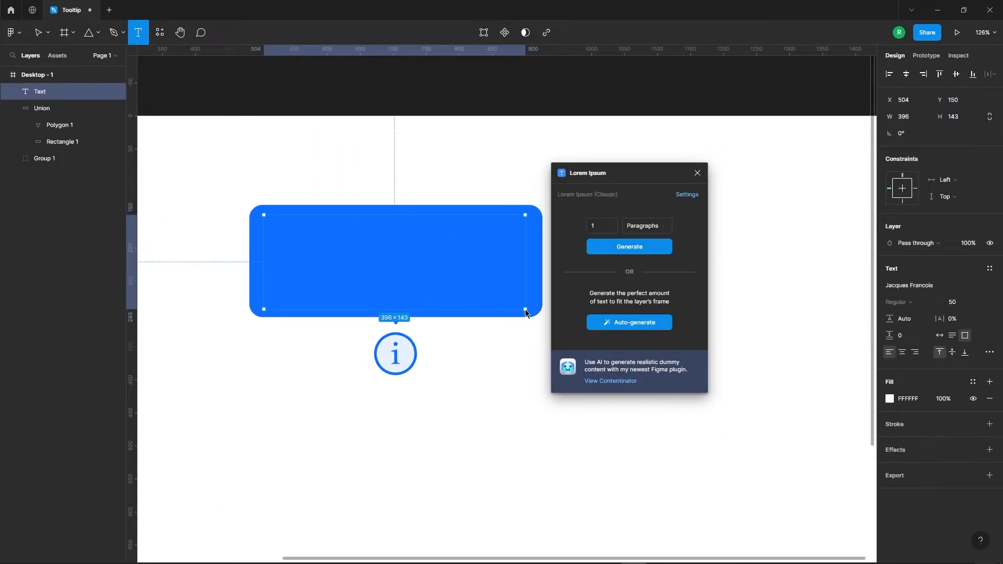
key("Escape")
scroll(317, 209, "down", 2)
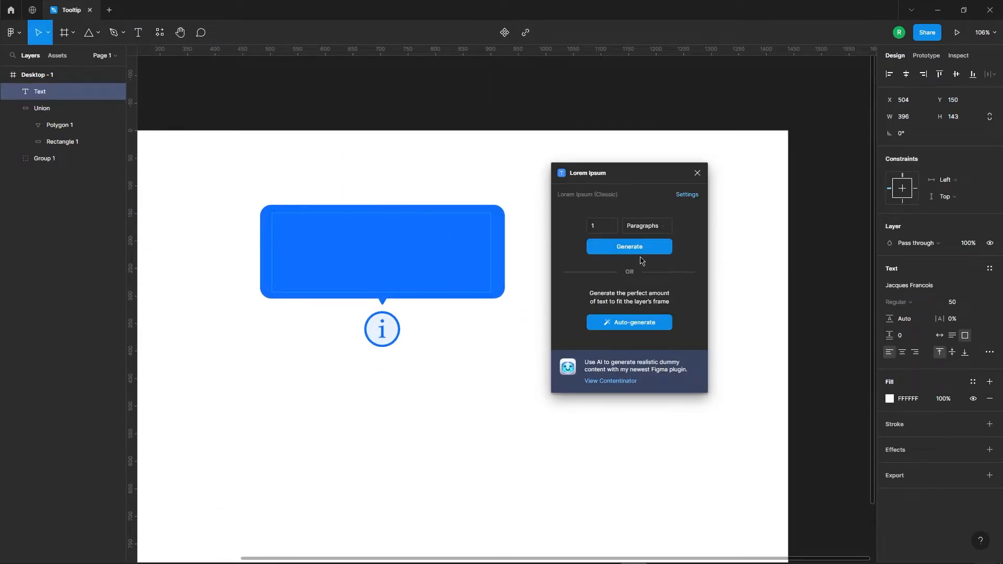
- Set the text box's font size to 18 and generate one paragraph of Lorem Ipsum in it
left_click(962, 307)
key("Return")
left_click(631, 255)
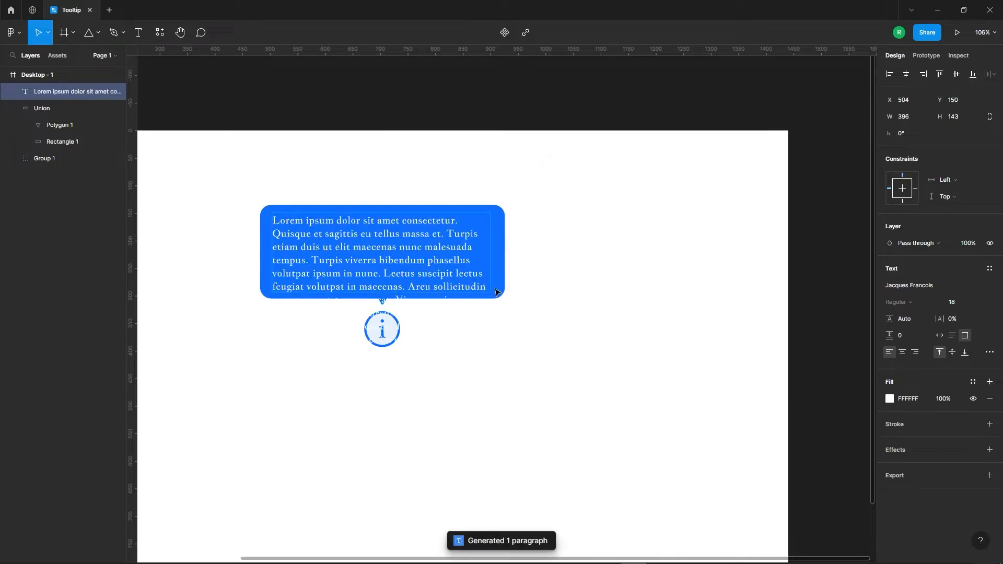
key("Escape")
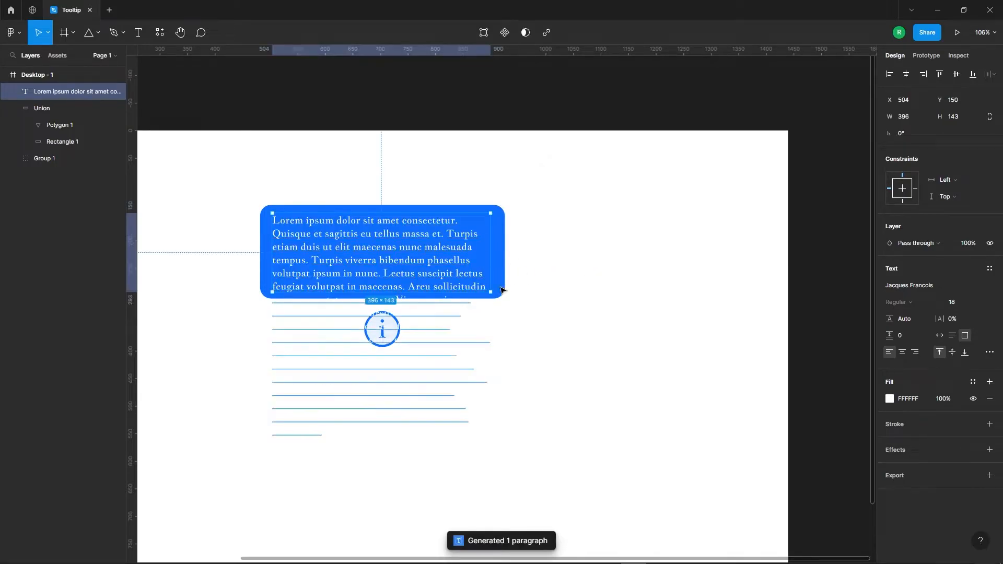
- Move the text box onto the empty canvas beside the Desktop - 1 frame and delete the overflowing text after "sollicitud"
left_click_drag(381, 259, 878, 244)
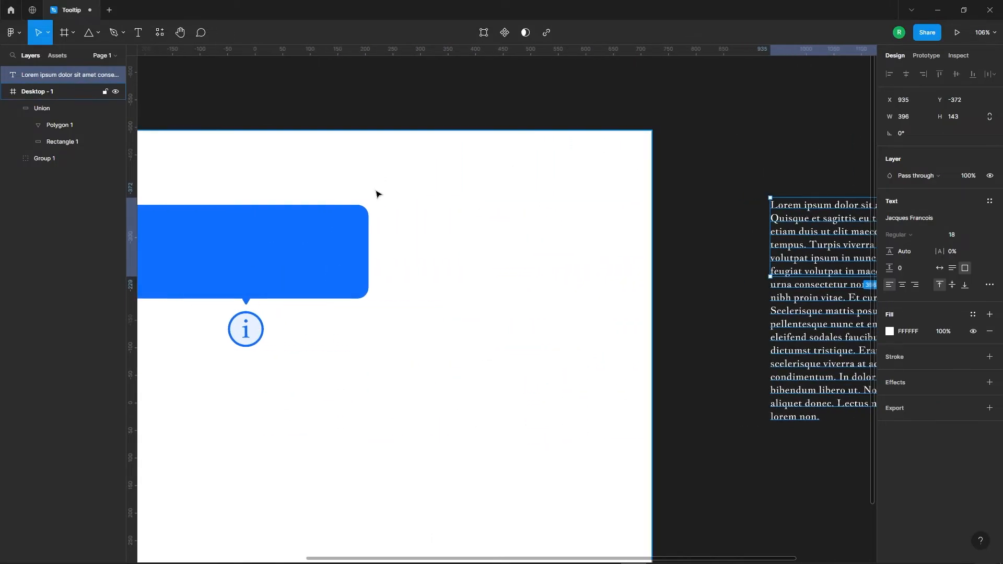
scroll(377, 191, "down", 3)
scroll(670, 219, "up", 3)
left_click(786, 280)
double_click(710, 248)
left_click(711, 249)
left_click_drag(711, 248, 761, 450)
key("BackSpace")
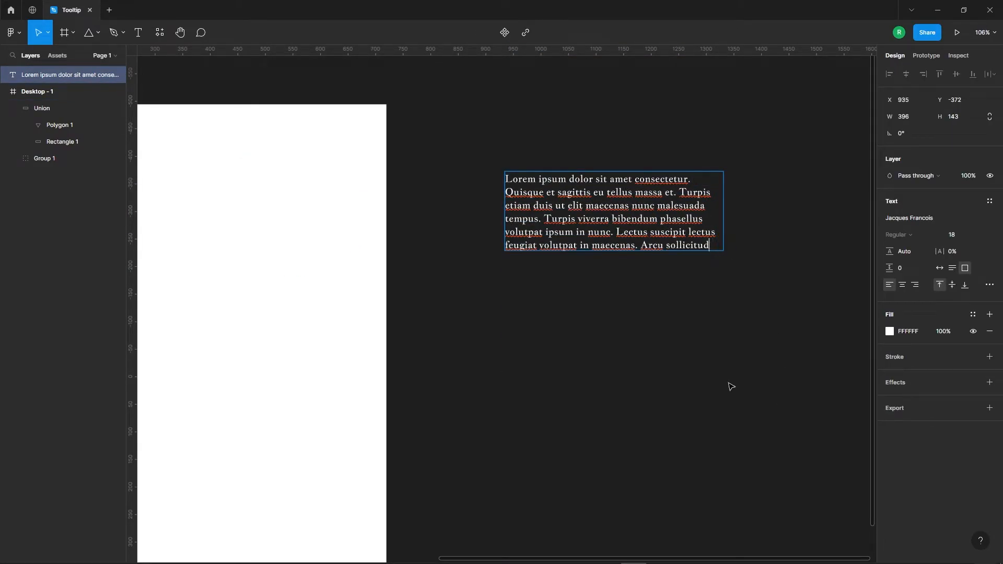
- Set the placeholder text's line height to 26
key("Escape")
left_click(906, 251)
type("26")
key("Return")
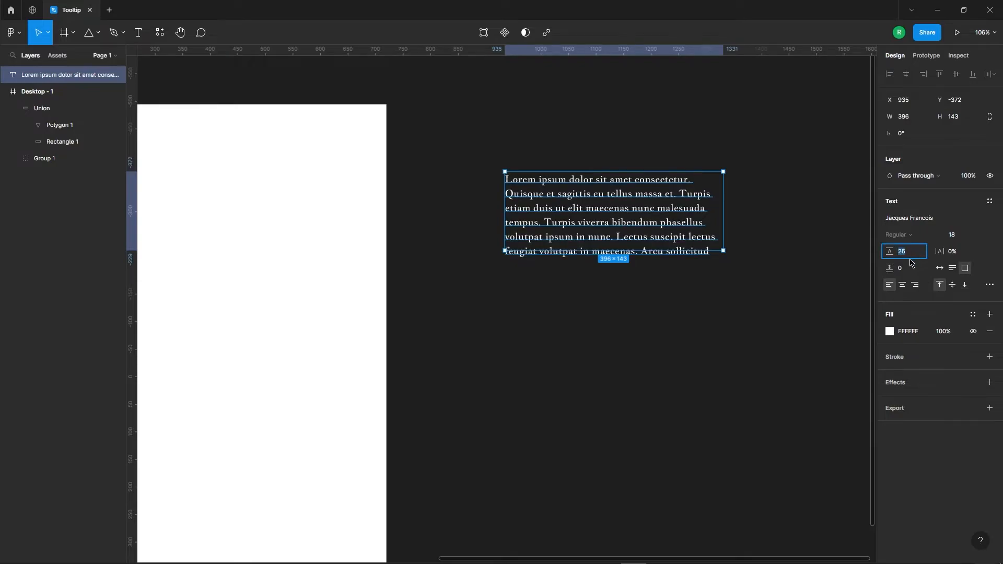
- Change the placeholder text's font to Inter with the Medium weight
left_click(757, 312)
left_click(576, 215)
left_click(922, 220)
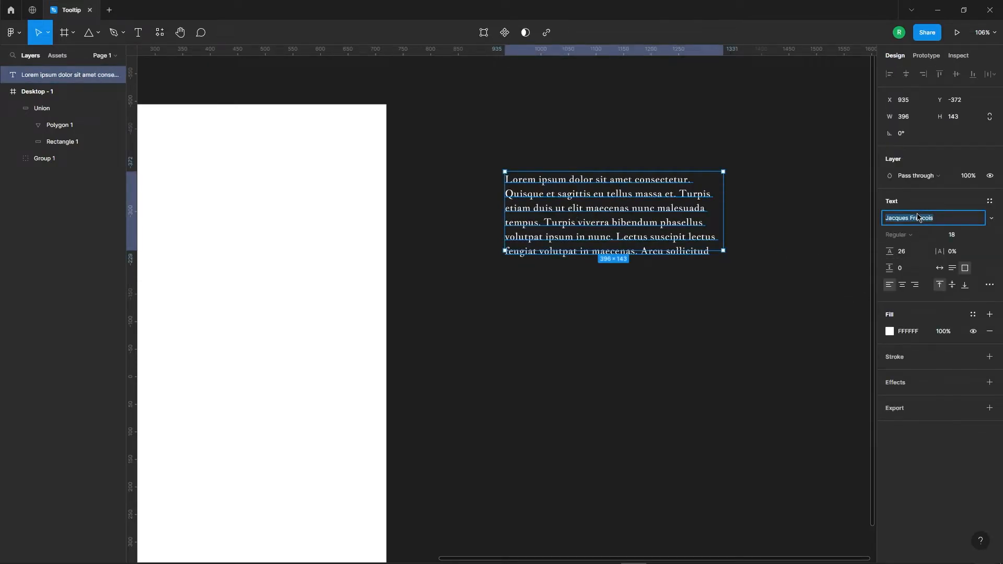
type("Inter")
key("Return")
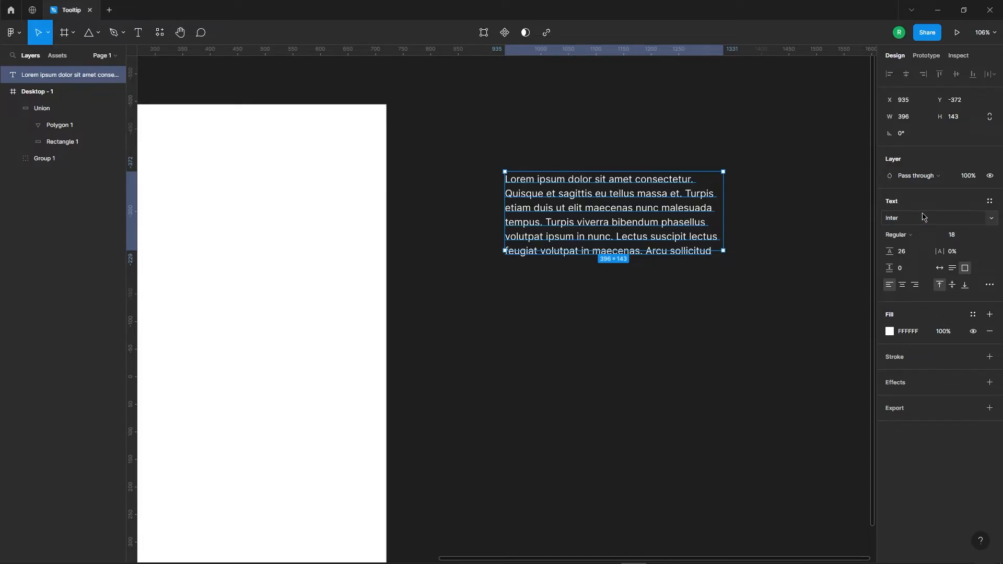
left_click(899, 235)
left_click(919, 253)
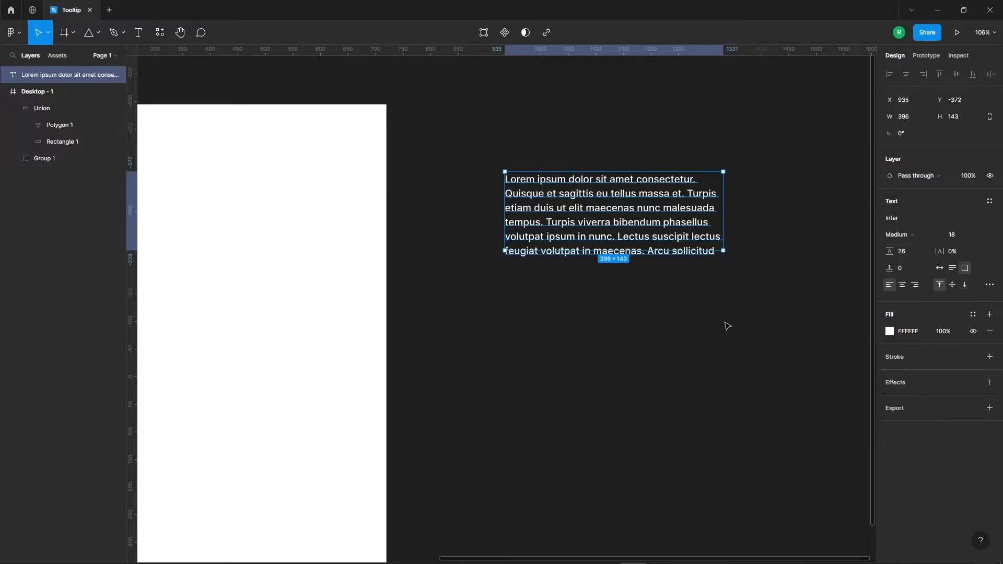
- Center-align the placeholder text horizontally within its text box
double_click(684, 224)
left_click(682, 223)
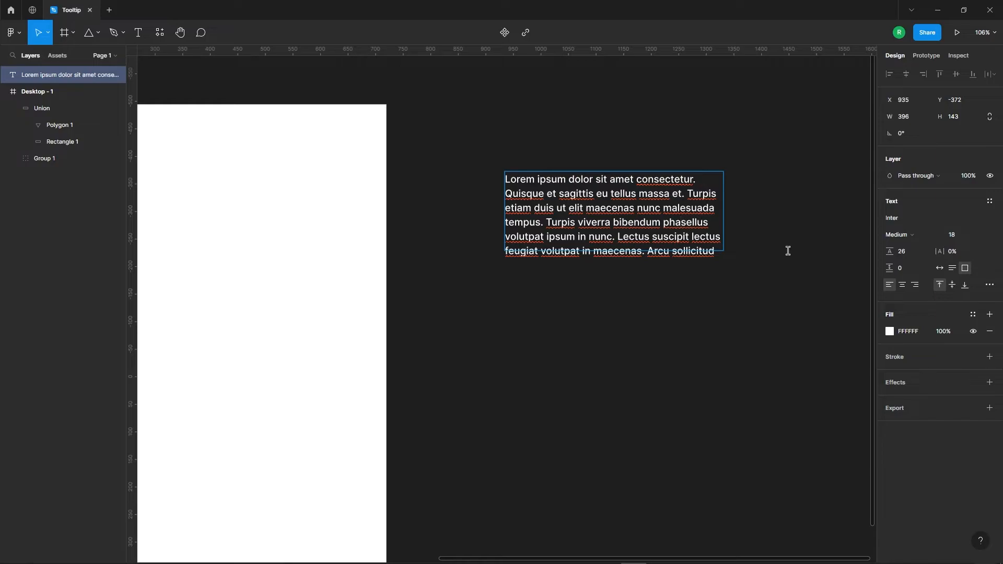
key("Escape")
left_click(902, 285)
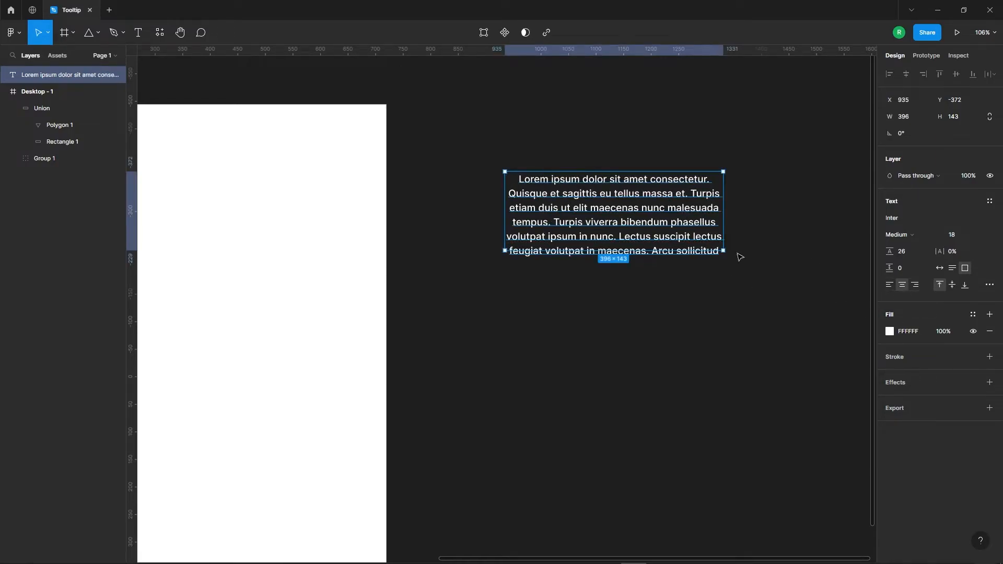
- Delete the placeholder text after "Turpis viverra bibendum" and end the sentence with a period
double_click(679, 239)
left_click(682, 222)
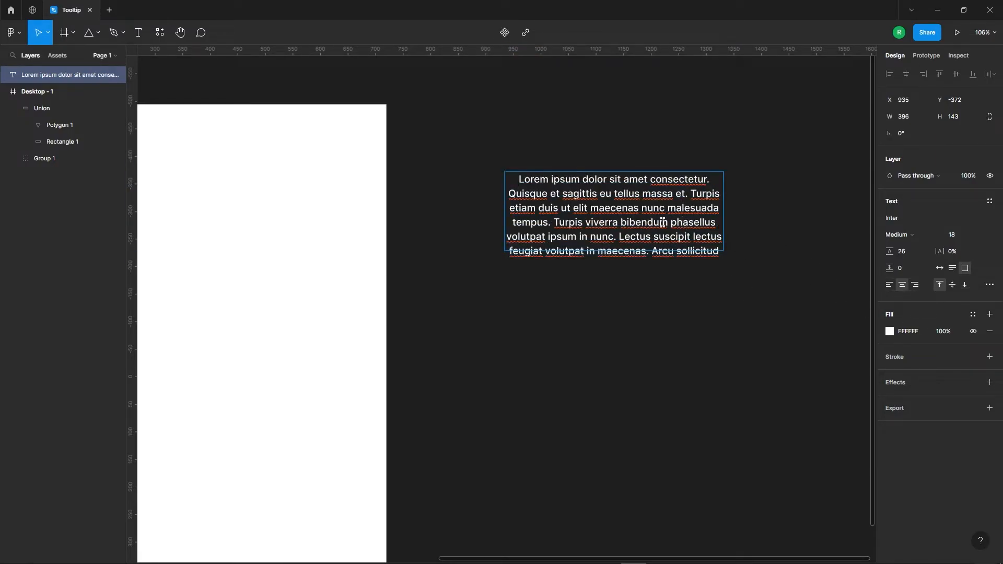
left_click_drag(665, 223, 833, 392)
key("BackSpace")
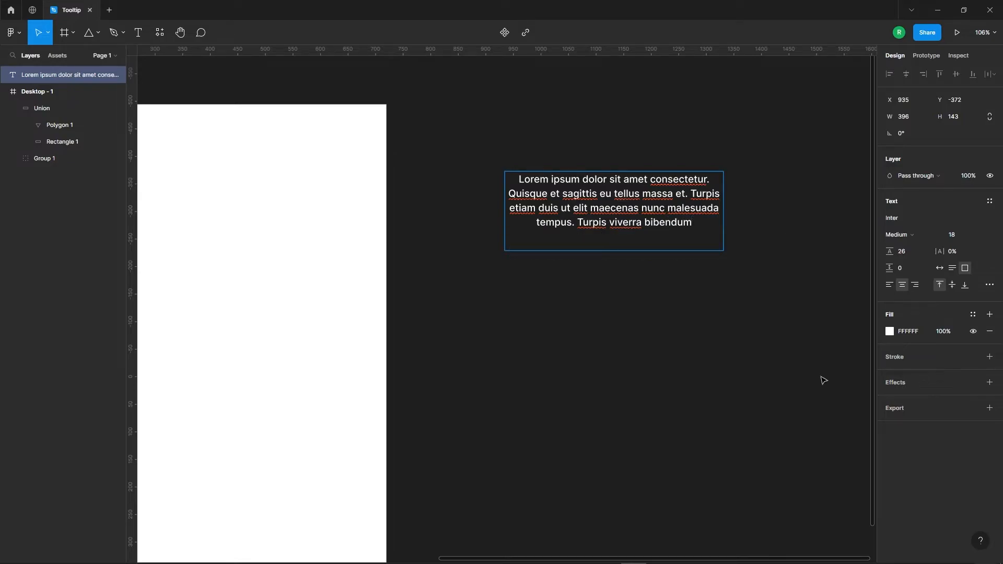
type(".")
key("Escape")
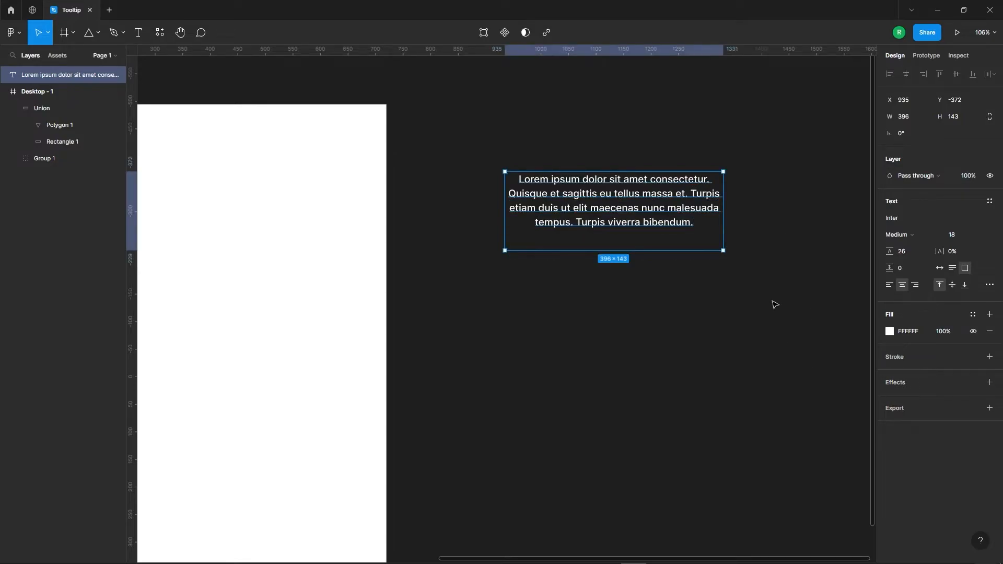
- Set the text box to auto height and place it inside the blue bubble at about X 497, Y 162
left_click(952, 269)
left_click(726, 247)
scroll(778, 150, "down", 5)
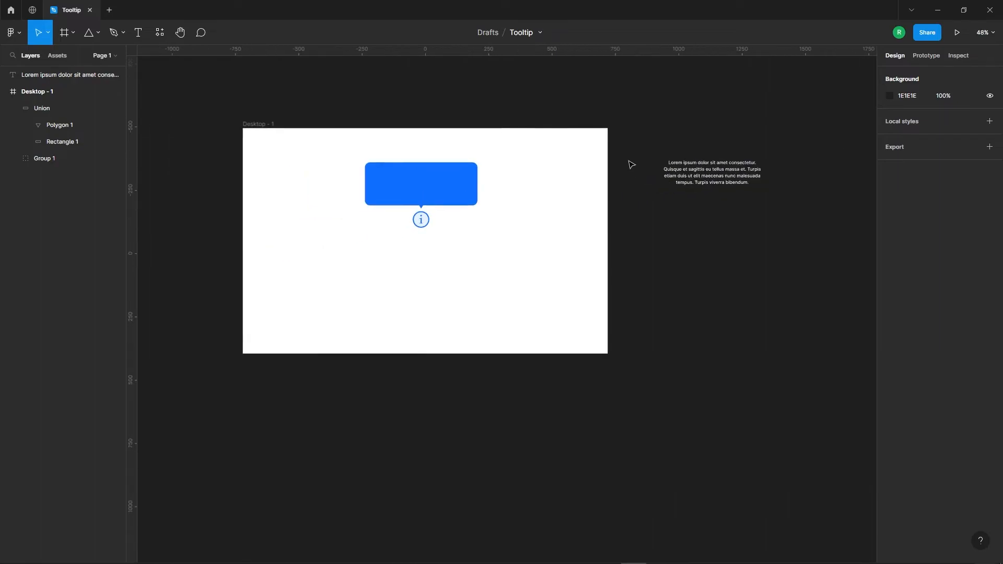
scroll(631, 165, "up", 3)
left_click_drag(763, 176, 376, 199)
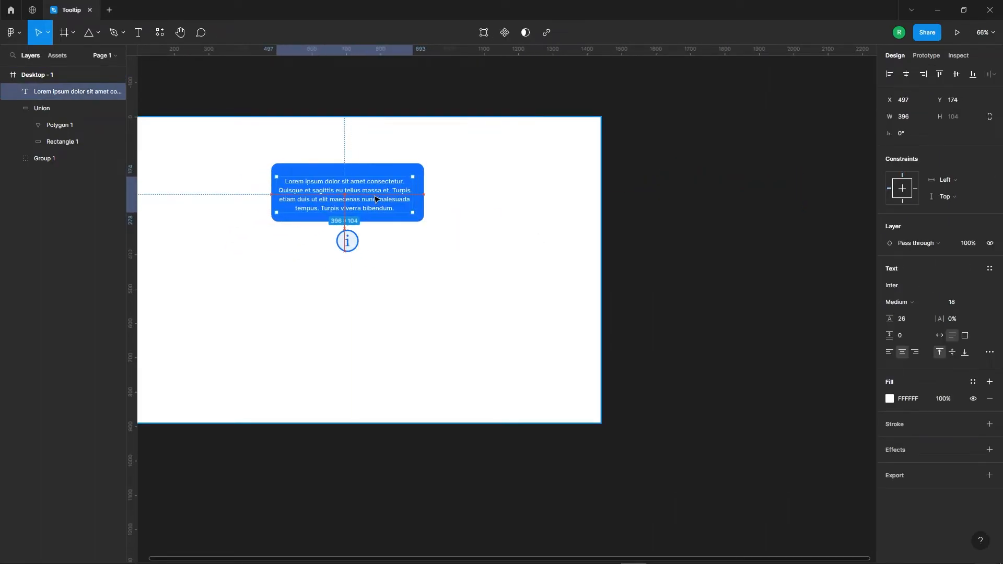
scroll(230, 195, "up", 5)
left_click_drag(546, 229, 546, 219)
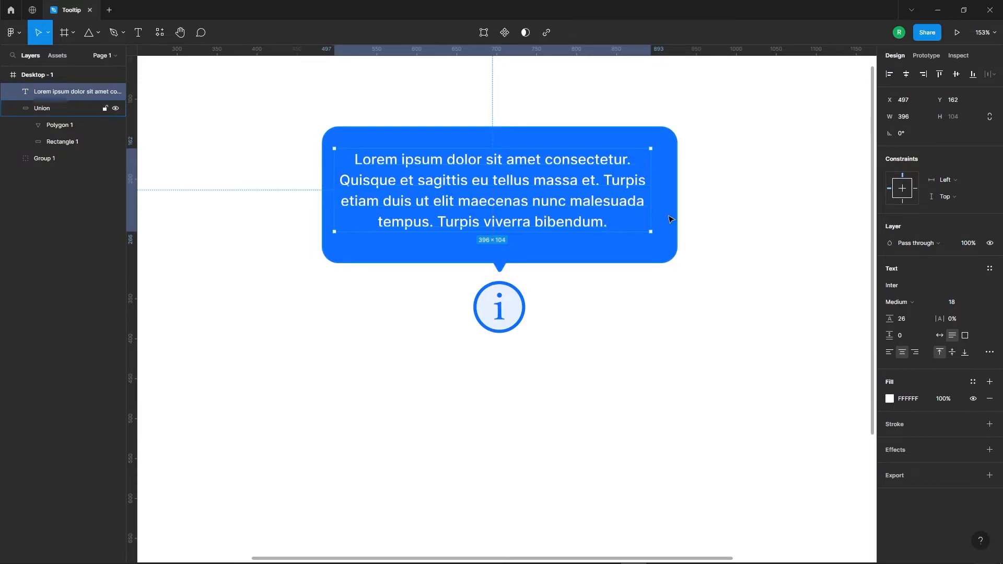
- Align the text's horizontal and vertical centers with the bubble's rectangle
left_click(647, 242, "ctrl")
left_click(538, 167, "shift")
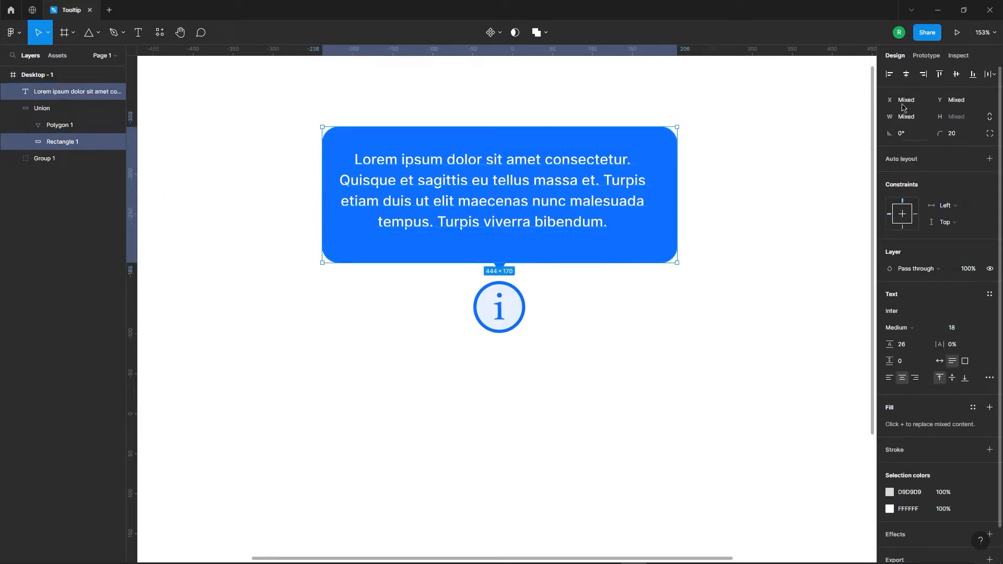
left_click(909, 75)
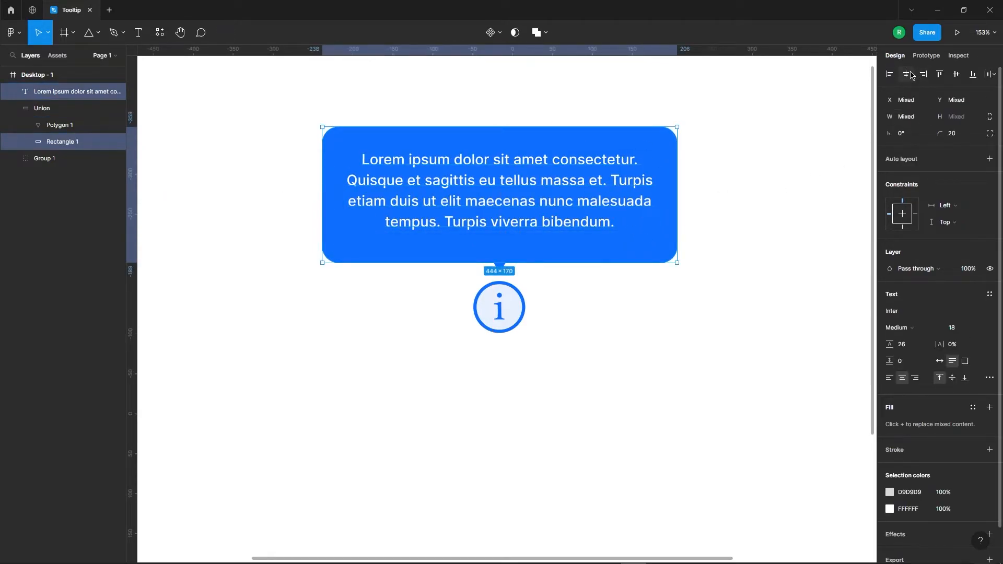
left_click(955, 73)
left_click(752, 167)
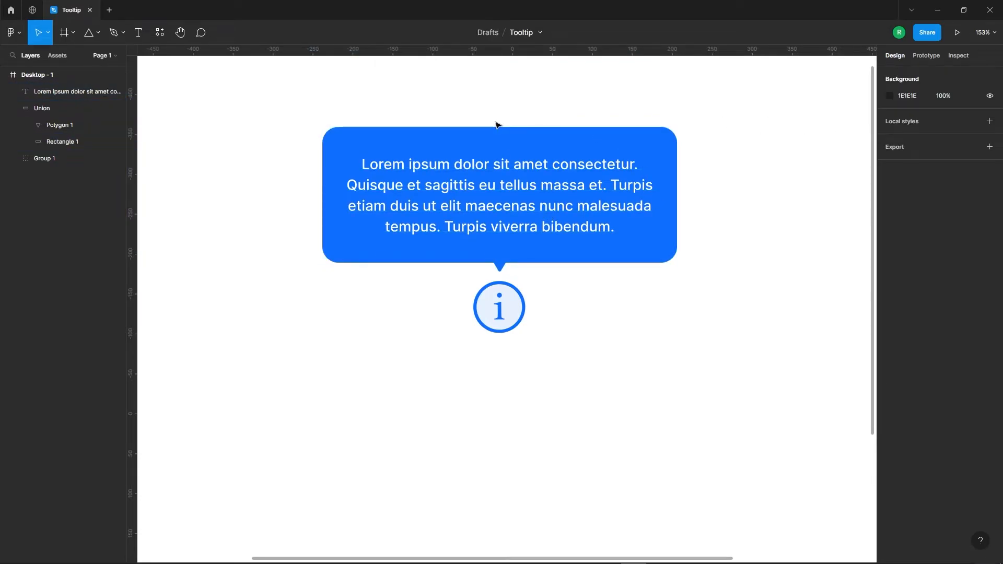
- Group the placeholder text with the merged blue bubble
scroll(590, 112, "down", 5)
scroll(496, 130, "up", 3)
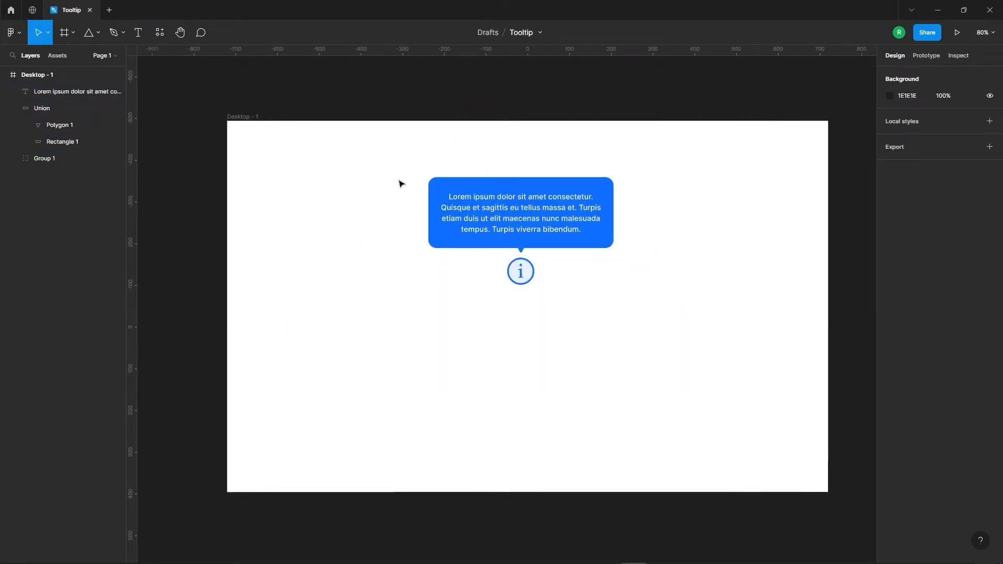
left_click_drag(391, 157, 659, 240)
right_click(570, 202)
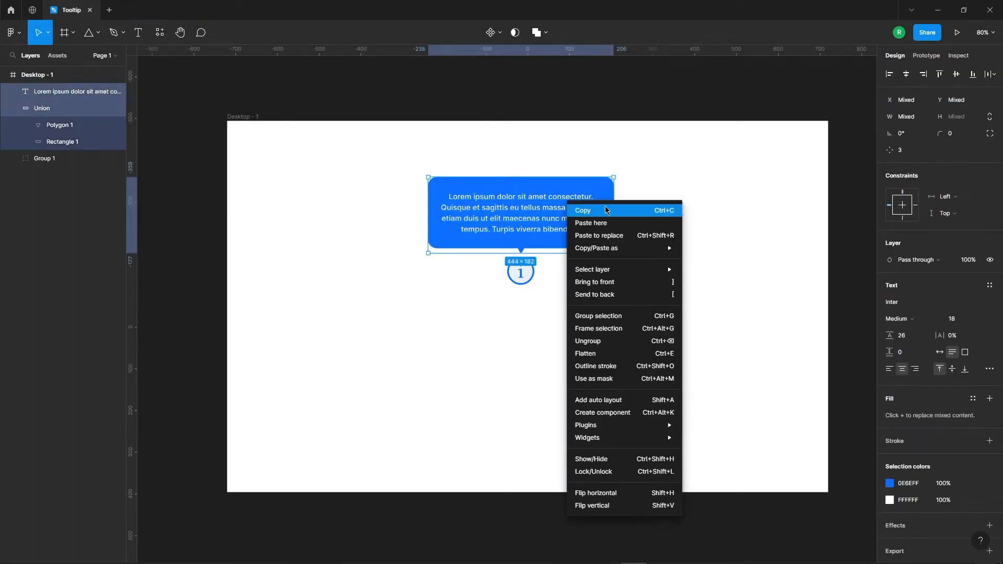
left_click(609, 316)
left_click(674, 250)
- Move the bubble group and the info icon group together out of Desktop - 1 onto the empty canvas to its right
left_click(542, 231)
left_click(529, 280, "shift")
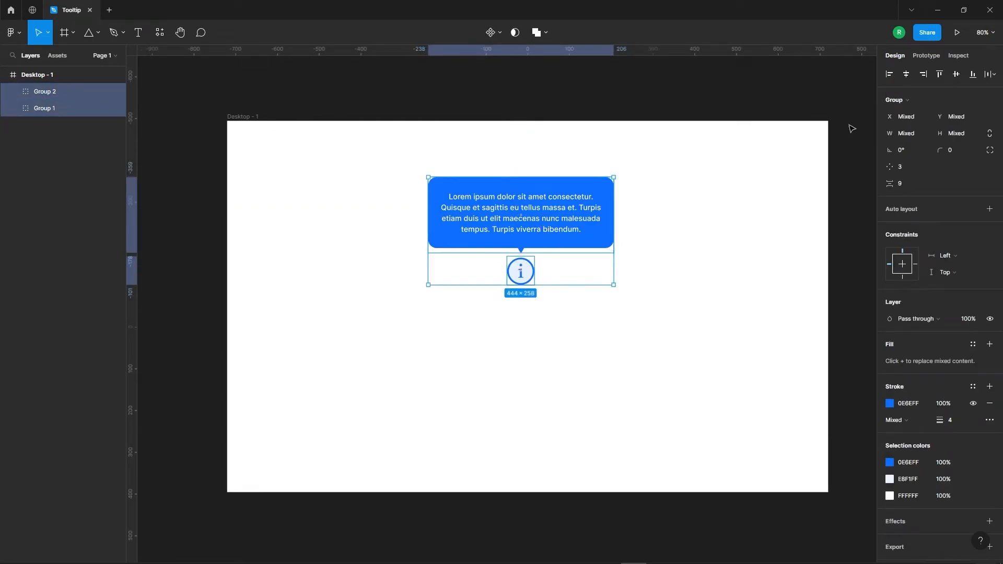
left_click(633, 307)
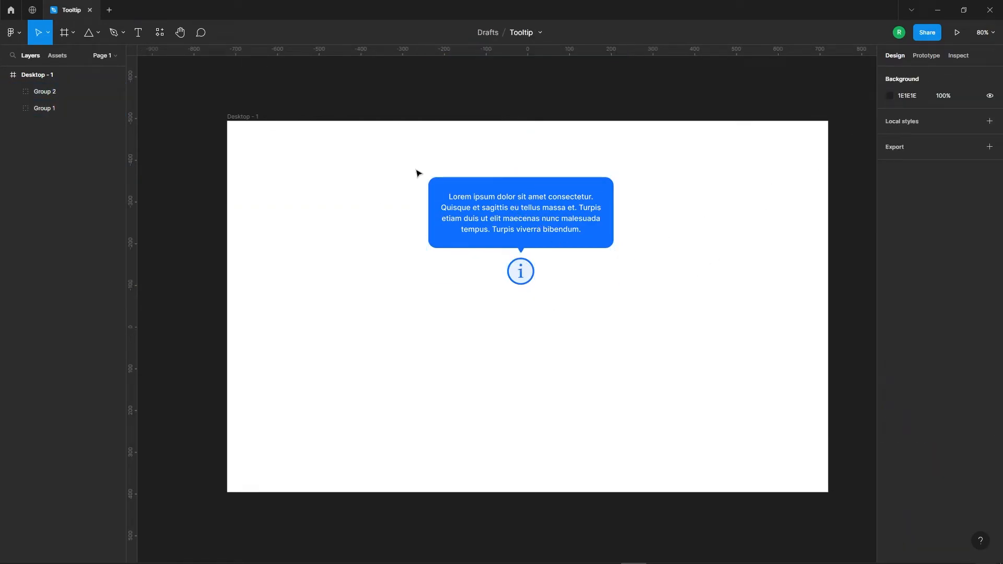
left_click_drag(397, 163, 701, 353)
scroll(372, 246, "down", 5)
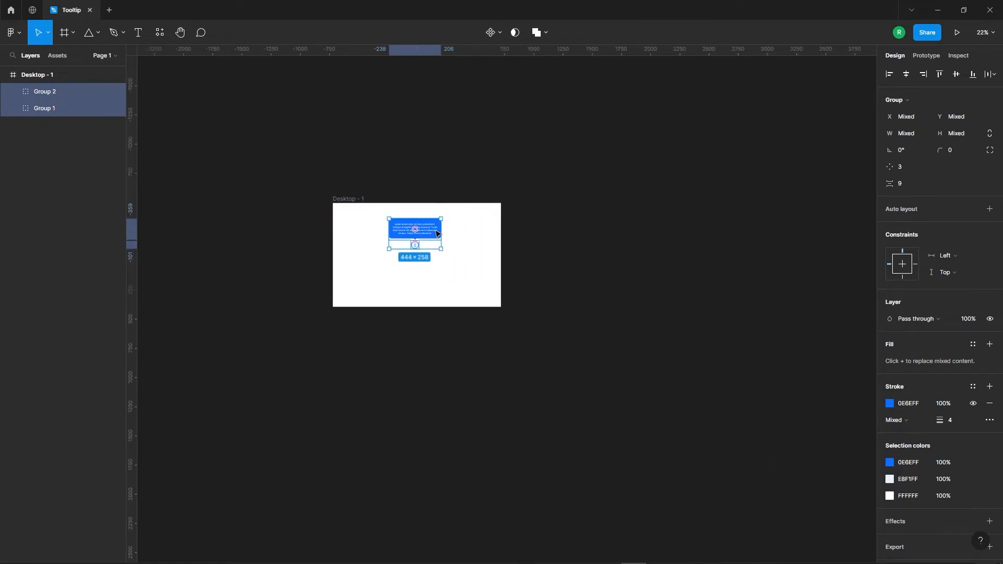
left_click_drag(432, 233, 633, 234)
left_click(683, 204)
scroll(688, 258, "up", 5)
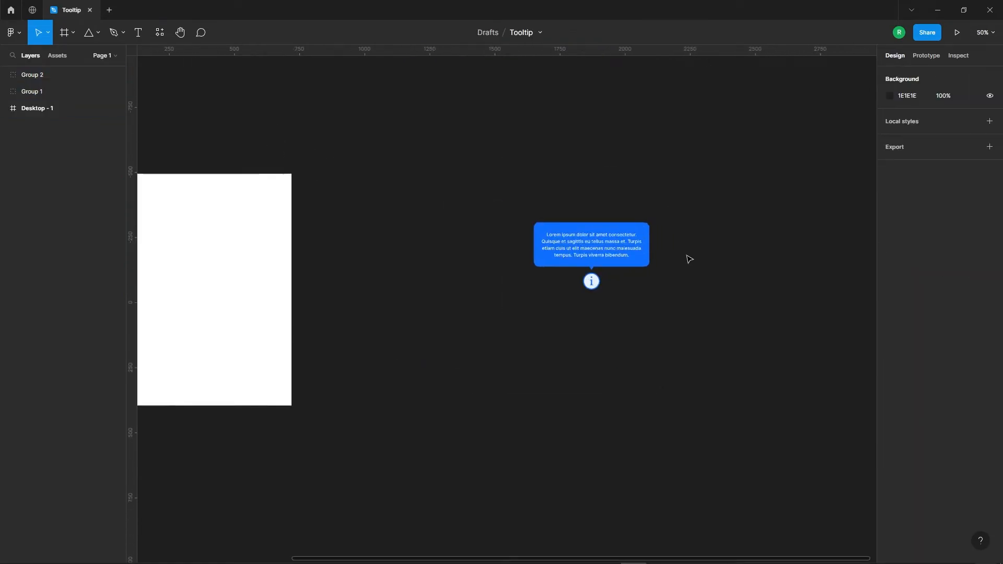
- Wrap the bubble group and the info icon group in a frame of their own
left_click_drag(390, 176, 687, 329)
left_click(687, 330)
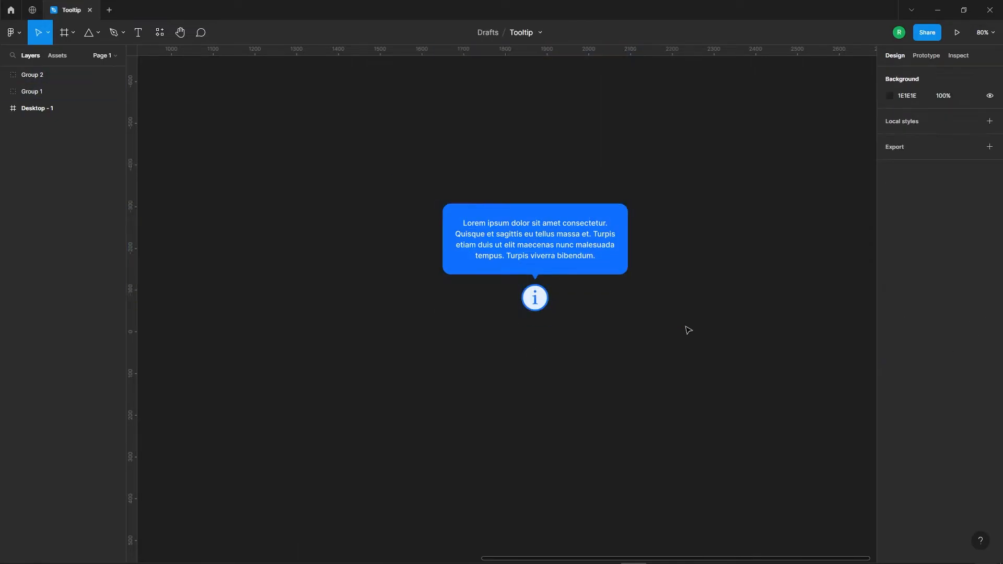
left_click_drag(398, 146, 725, 385)
right_click(589, 236)
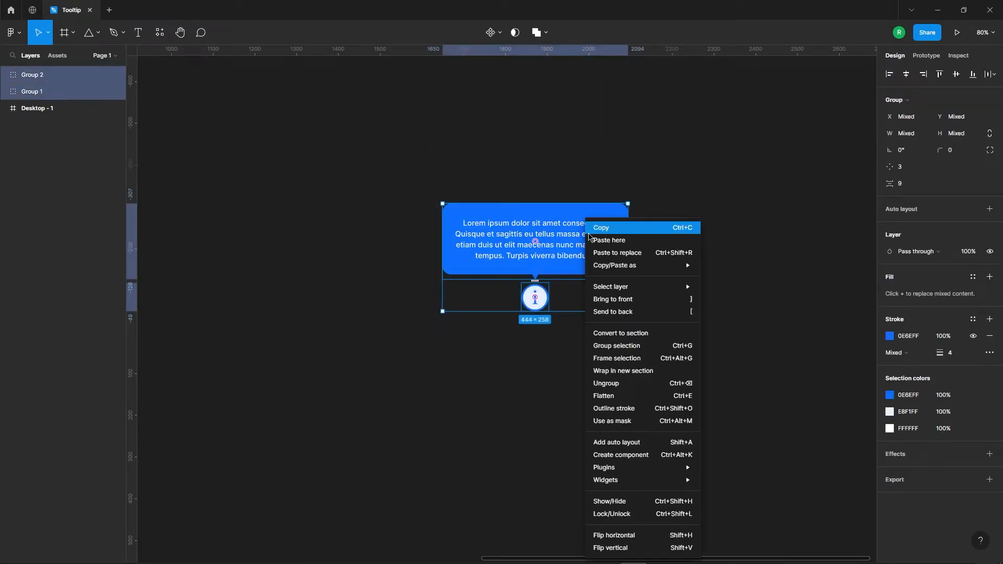
left_click(647, 358)
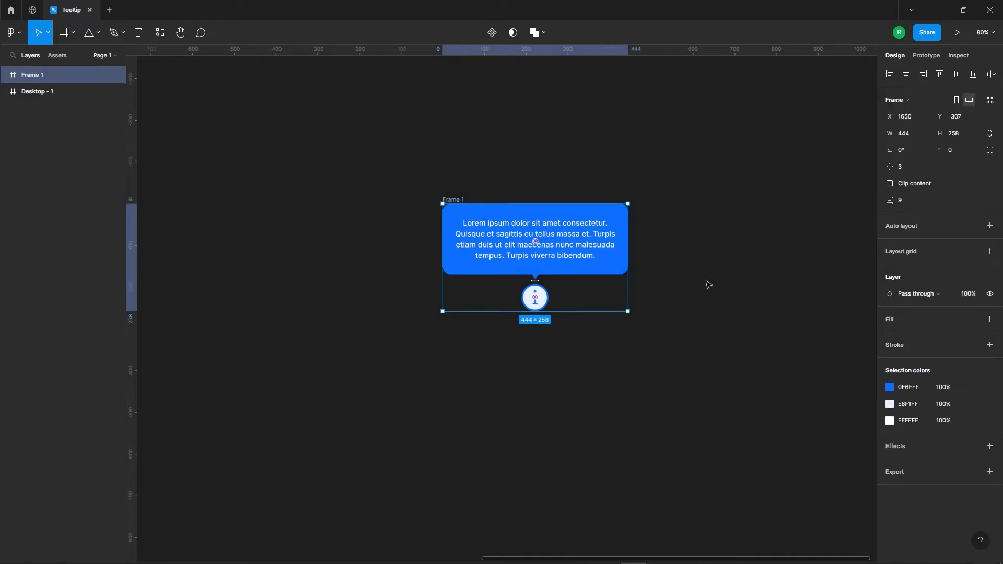
left_click(723, 357)
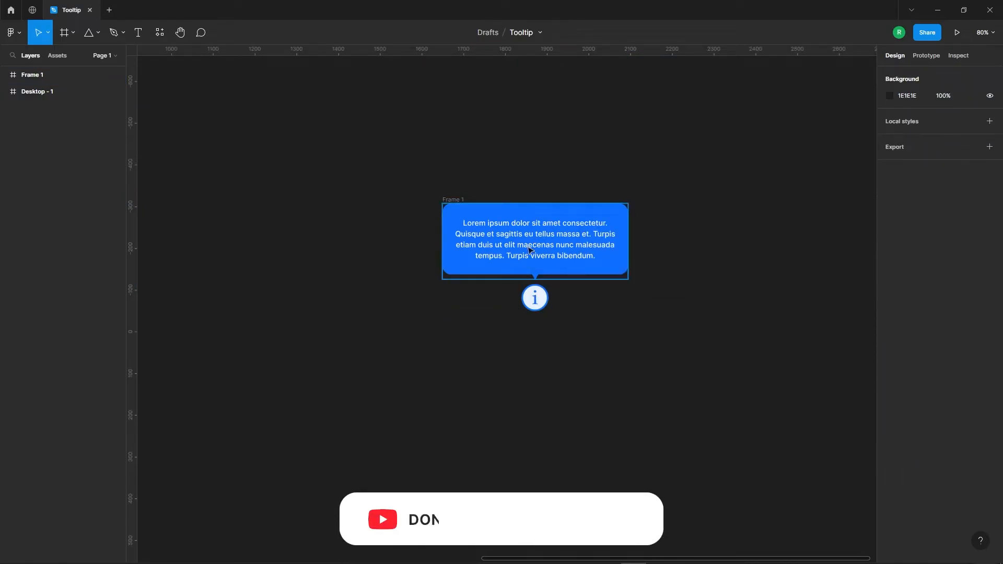
- Bring the info icon group to the front inside the new tooltip frame
left_click(460, 201)
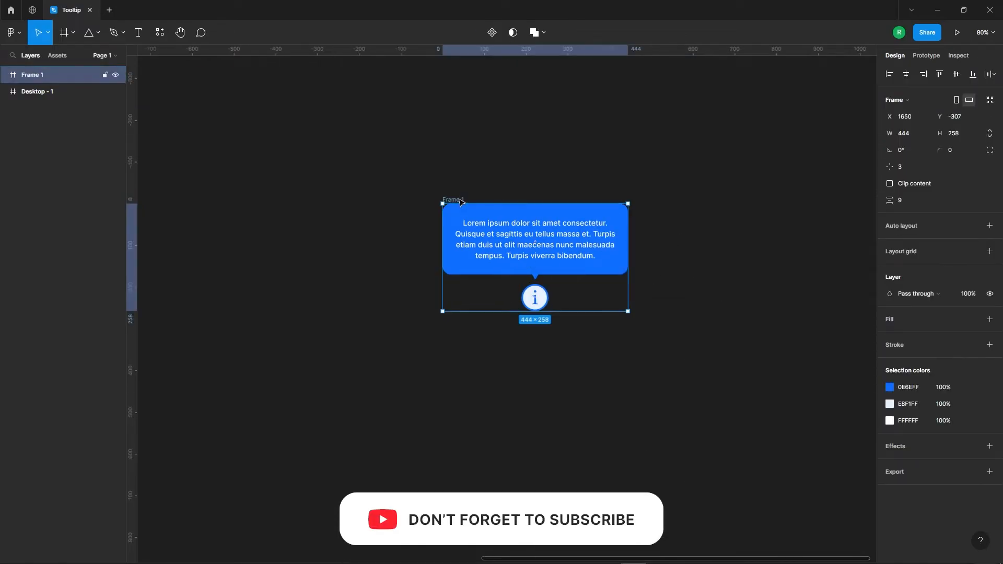
left_click(5, 75)
left_click(46, 107)
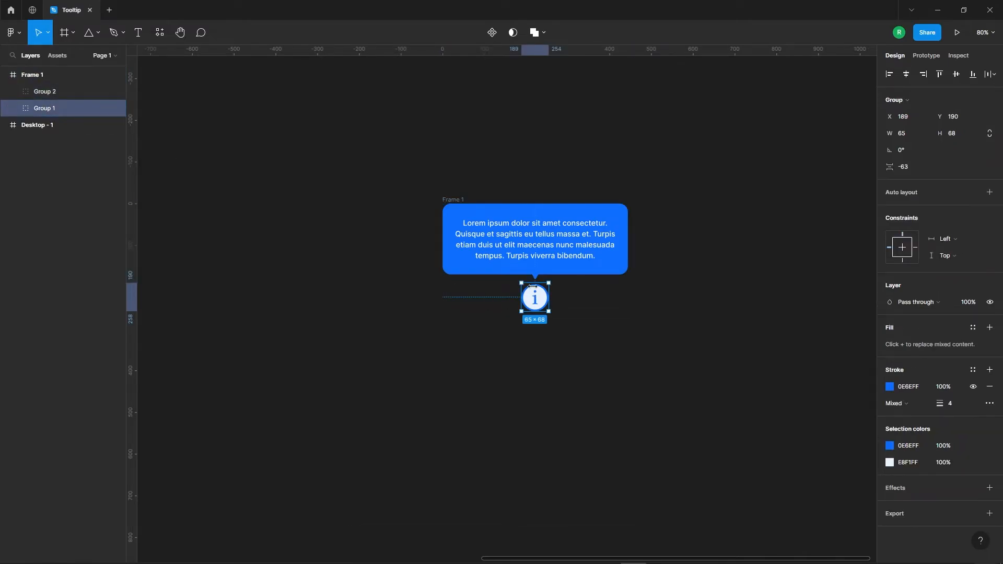
right_click(533, 299)
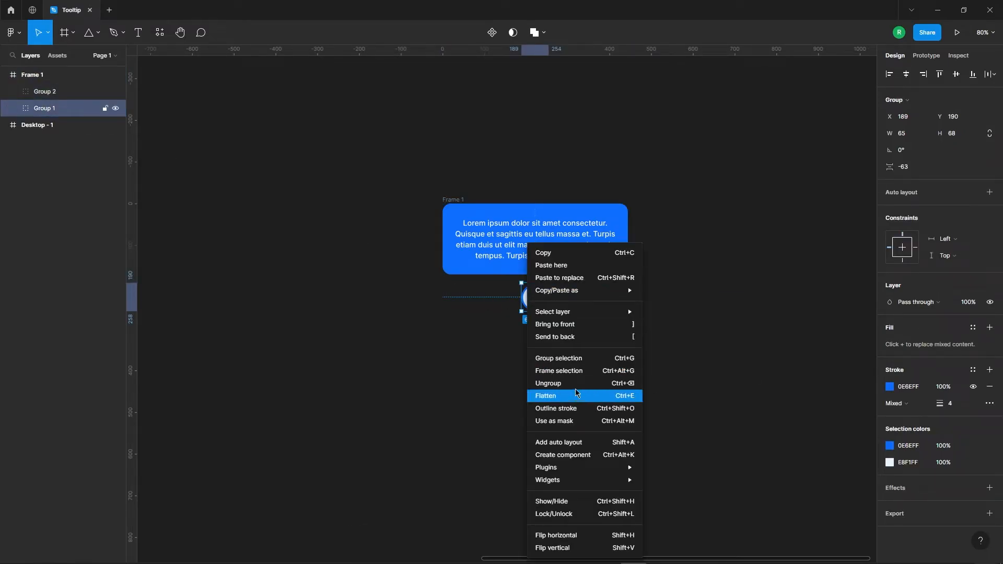
left_click(563, 325)
left_click(743, 338)
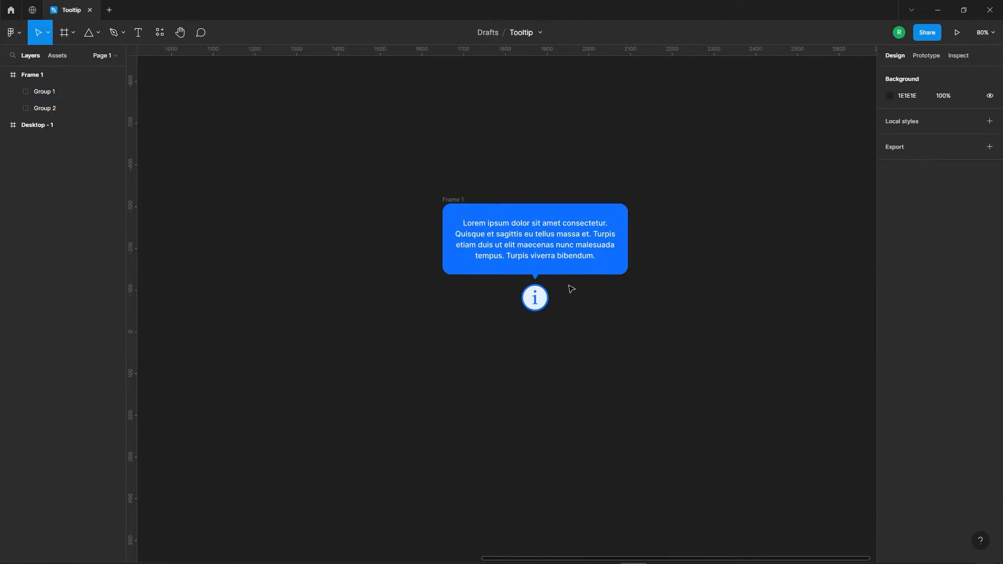
- Duplicate the tooltip frame and place the copy to the right of the original at about X 2168, Y -307
left_click(455, 200)
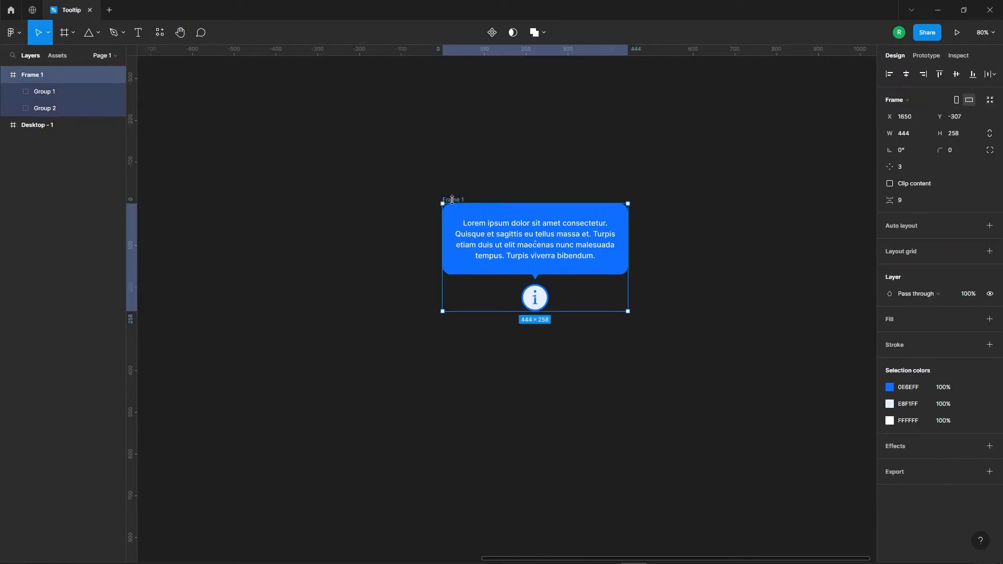
left_click_drag(454, 200, 670, 198, "alt")
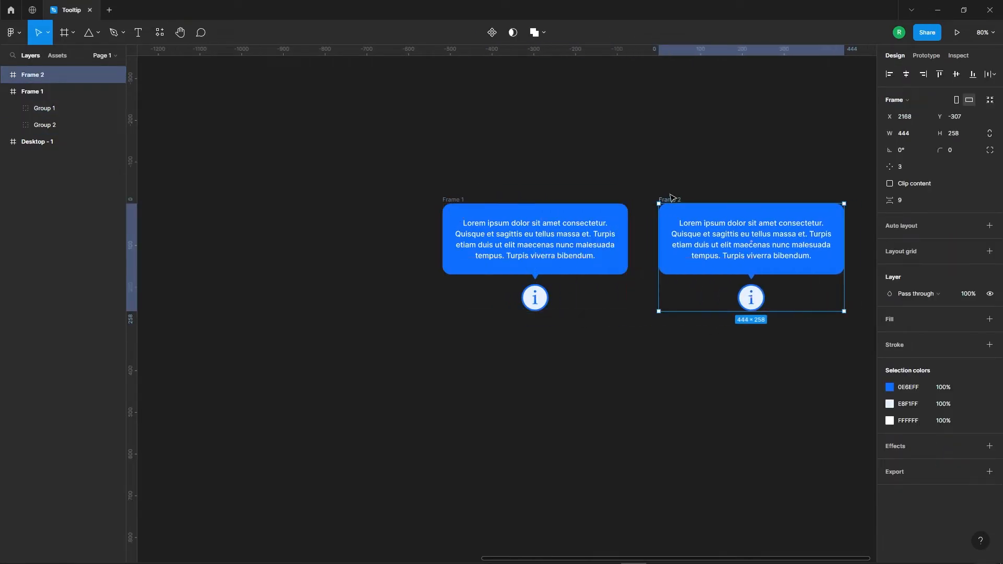
scroll(332, 232, "down", 3)
scroll(718, 229, "up", 2)
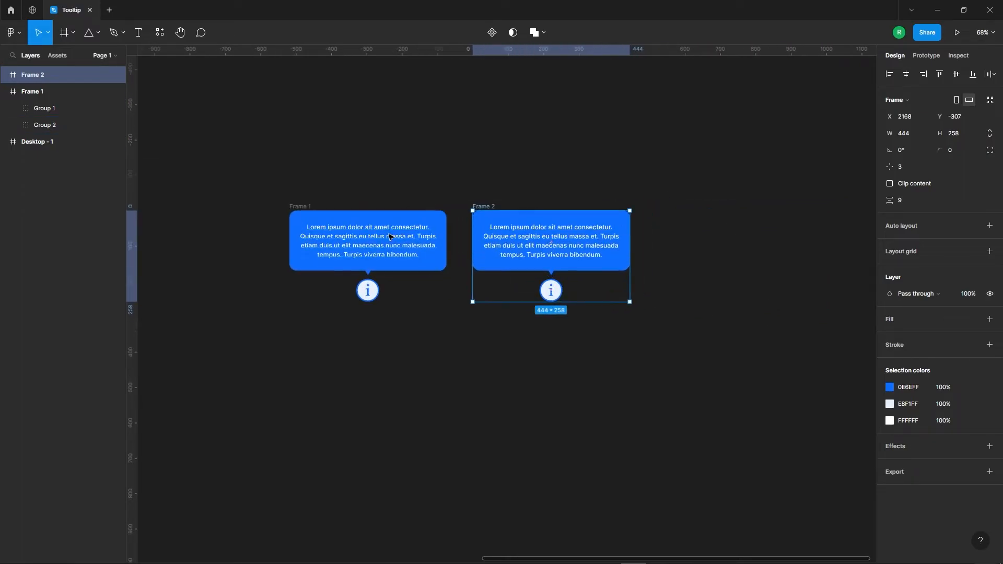
scroll(387, 233, "up", 1)
- Scale the bubble group in Frame 1 down about its centre to about 46 × 18.75
left_click(416, 375)
scroll(188, 193, "up", 2)
left_click(394, 246)
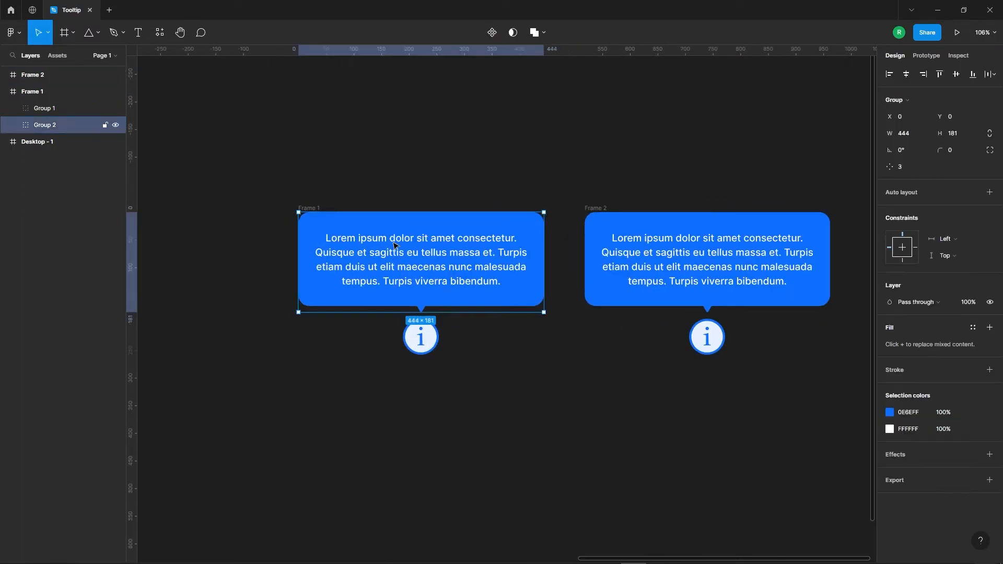
left_click(48, 32)
left_click(31, 74)
scroll(272, 219, "up", 2)
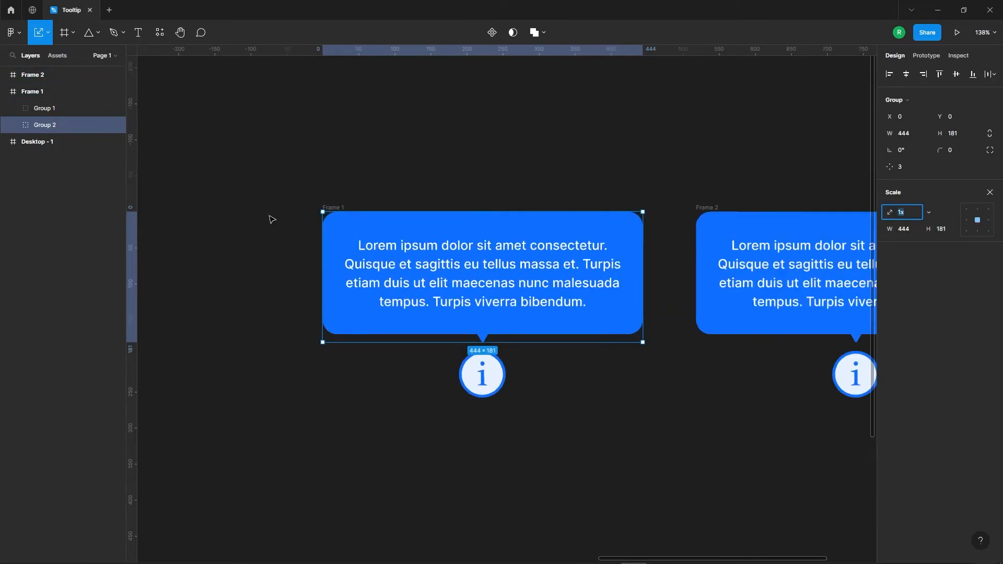
scroll(272, 219, "up", 1)
left_click_drag(708, 277, 540, 289)
scroll(504, 373, "down", 1)
scroll(496, 355, "down", 1)
scroll(488, 324, "up", 3)
- Move the shrunken bubble group straight down behind the info icon to about Y 211.12
key("shift+Down")
key("shift+Down")
key("shift+Down")
key("shift+Down")
key("shift+Down")
key("shift+Down")
key("shift+Down")
key("shift+Down")
key("shift+Down")
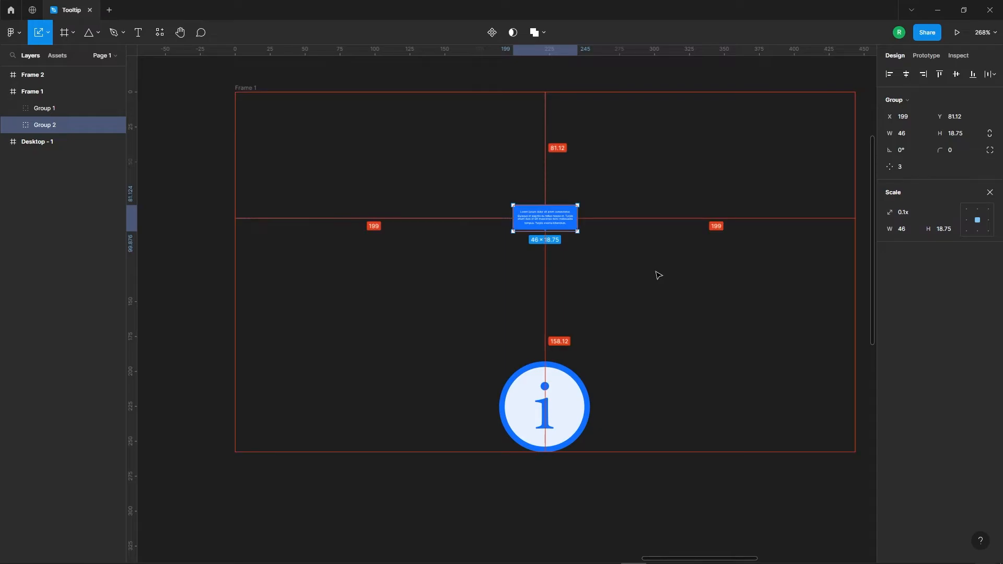
key("shift+Down")
key("shift+Down")
key("shift+Down")
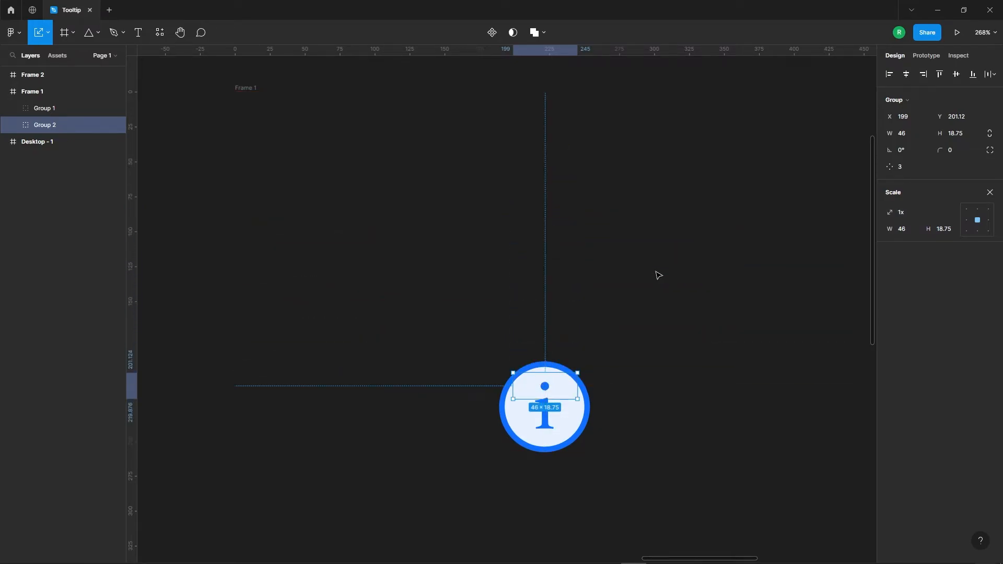
key("shift+Down")
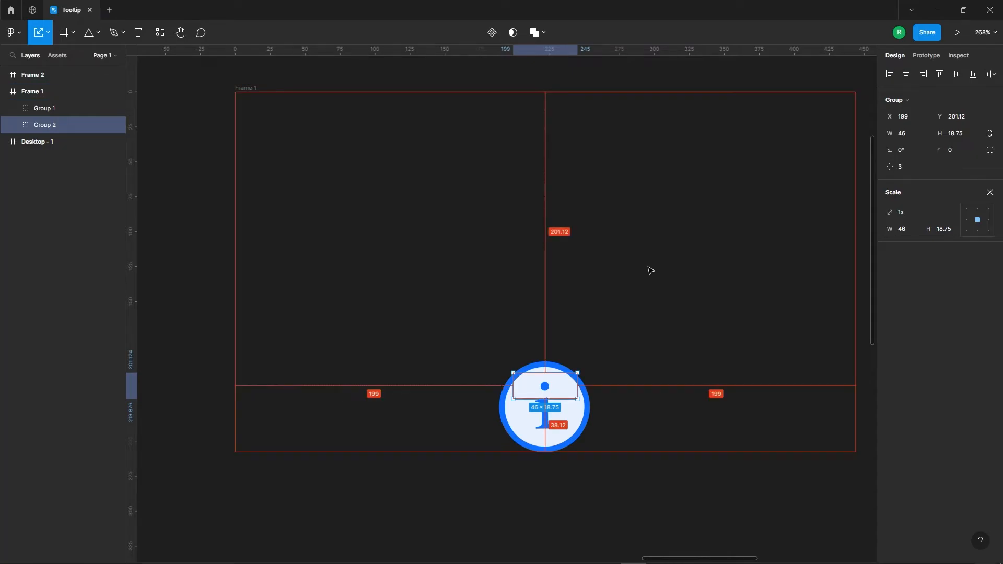
scroll(578, 400, "up", 3)
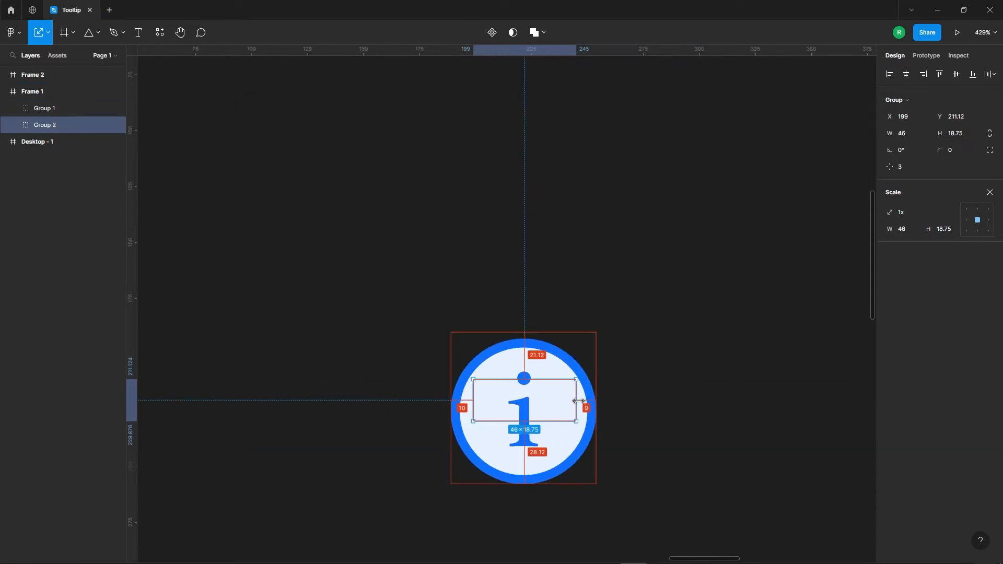
- Scale the bubble group behind the info icon down to about 36 × 14.68 and adjust its layer opacity
left_click_drag(577, 401, 564, 400)
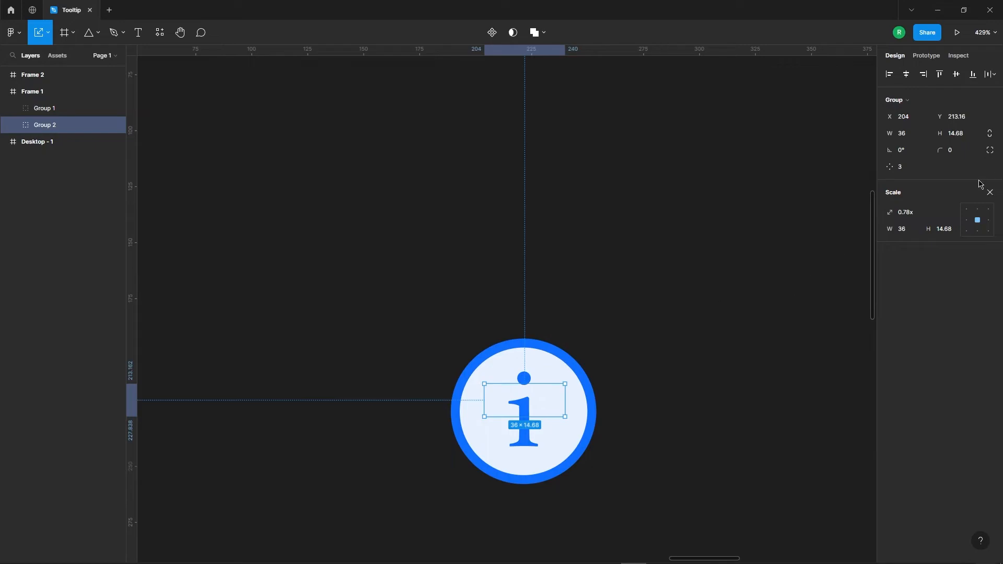
left_click(989, 193)
left_click(976, 303)
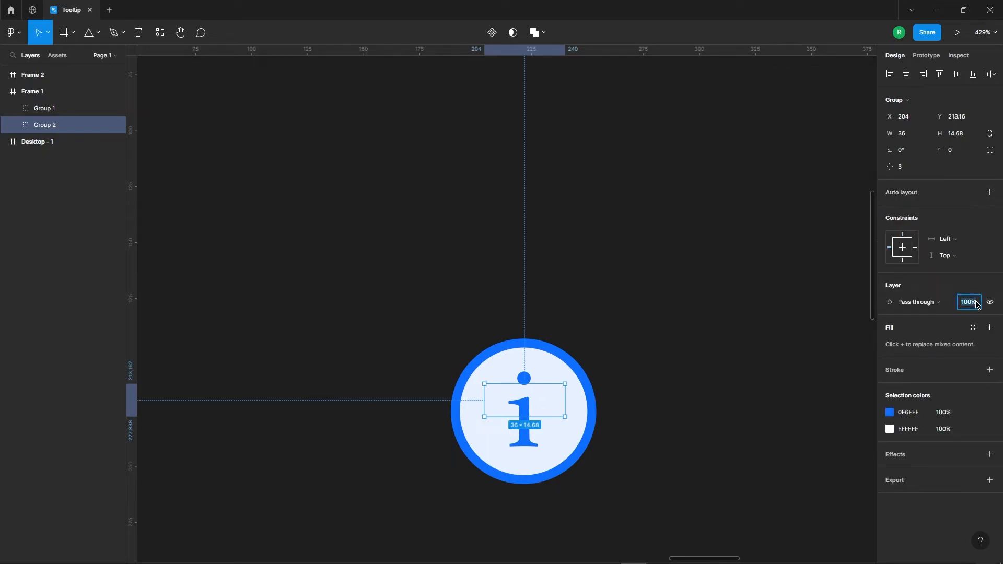
left_click(988, 304)
left_click(970, 306)
left_click(537, 302)
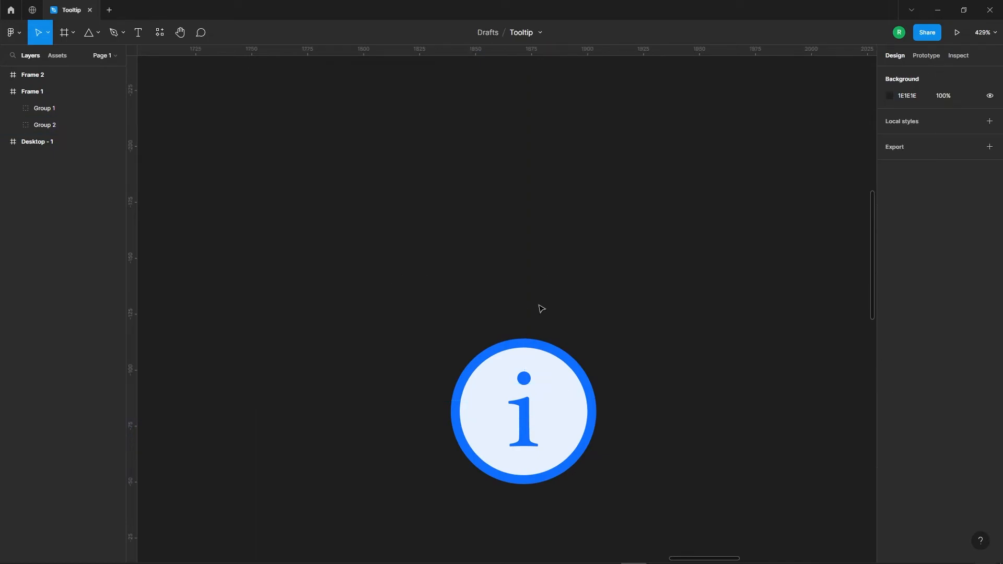
- Combine Frame 1 and Frame 2 into a component set with two variants
scroll(398, 217, "down", 6)
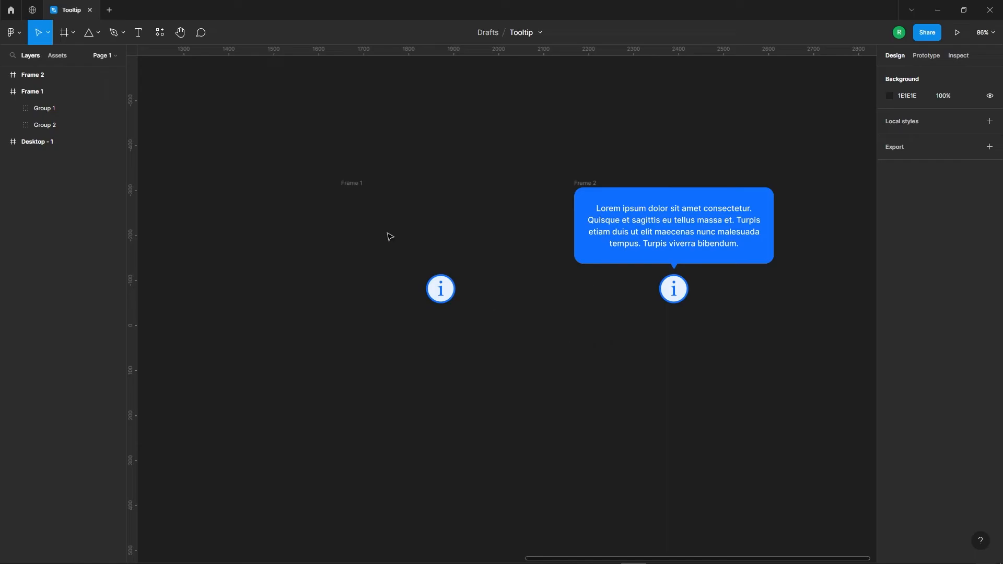
left_click(362, 184)
left_click(476, 153)
left_click_drag(276, 112, 788, 368)
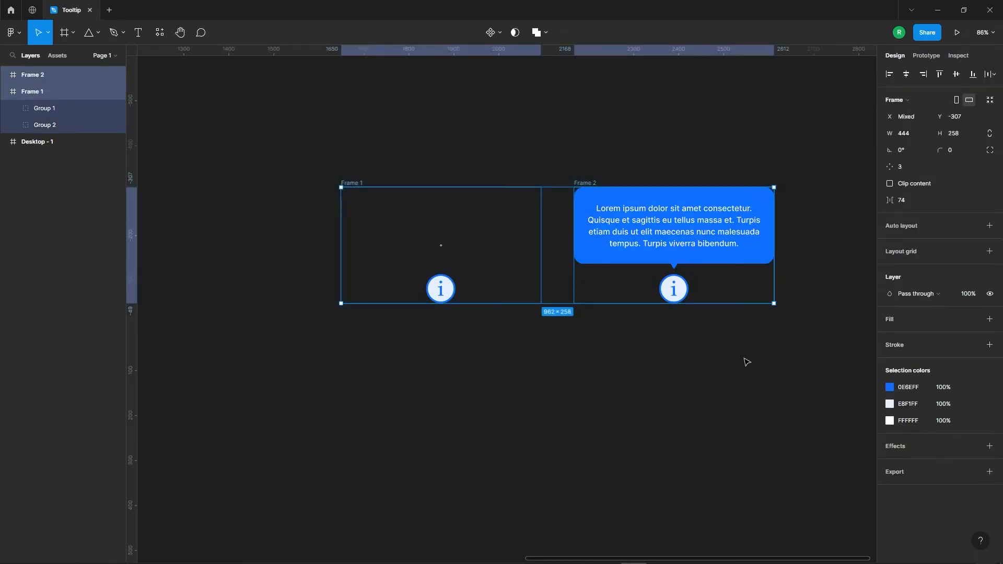
left_click(501, 33)
left_click(483, 83)
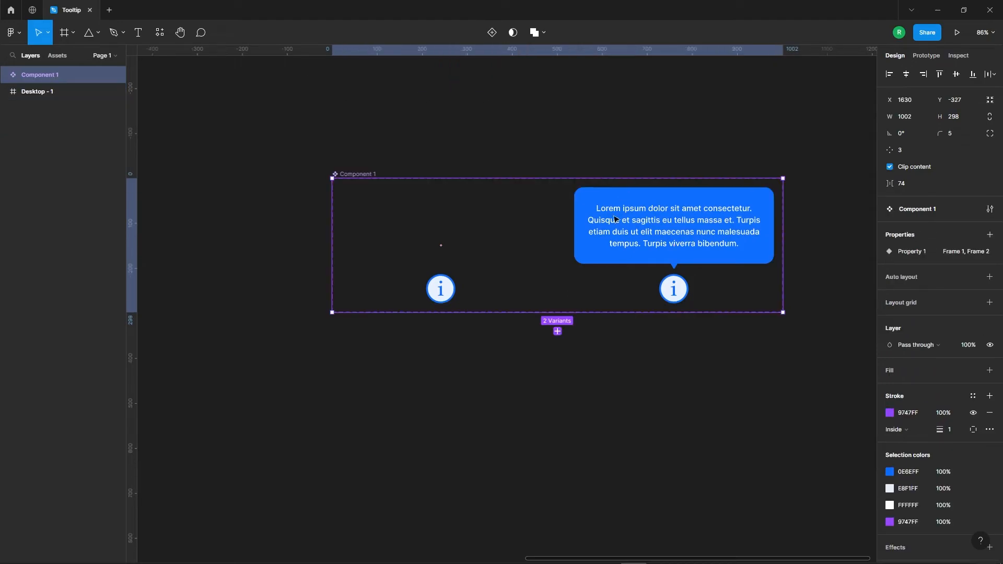
- Connect the info icon group in the Frame 1 variant to the Frame 2 variant with a While hovering trigger
scroll(319, 164, "down", 3)
scroll(398, 162, "up", 3)
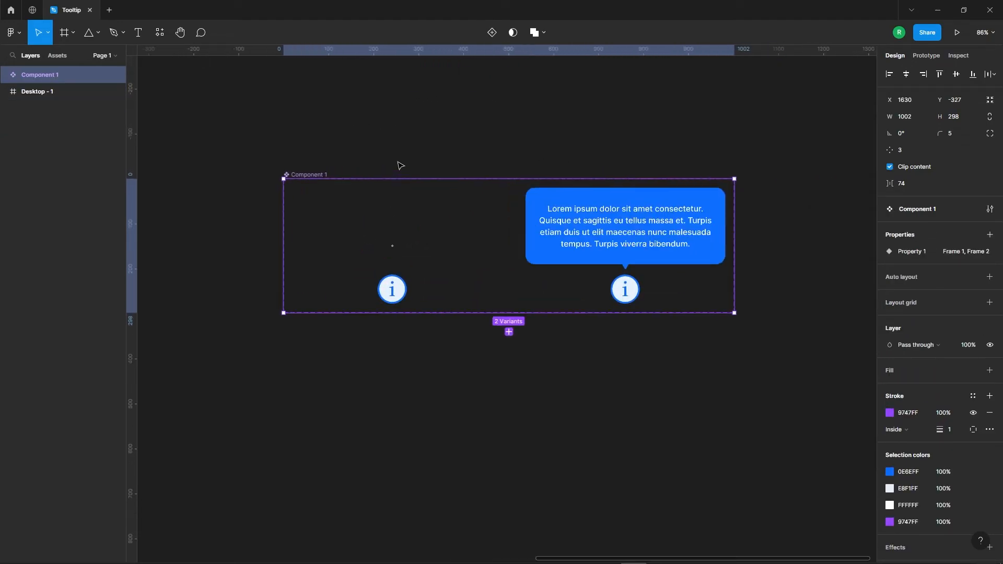
double_click(393, 291)
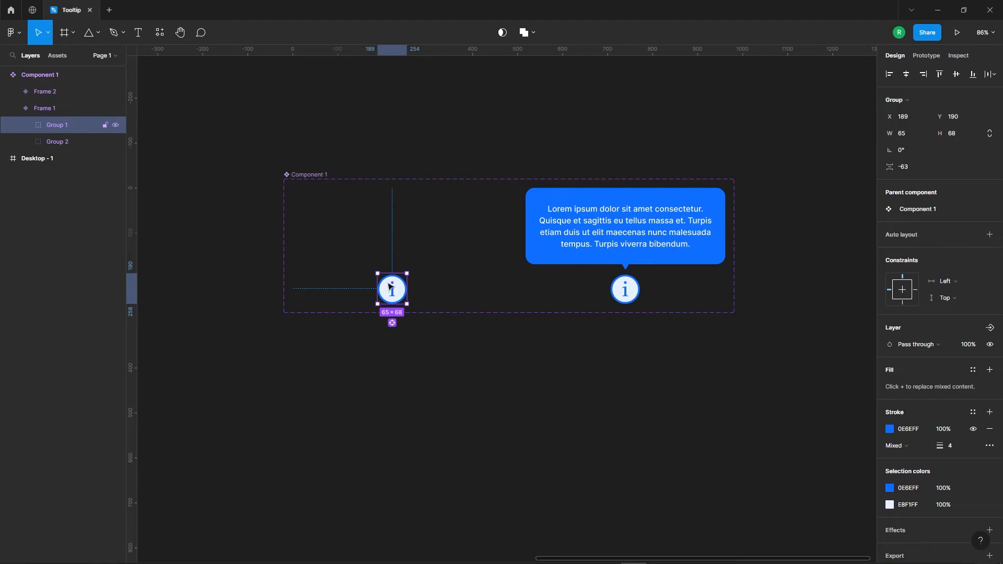
key("shift+e")
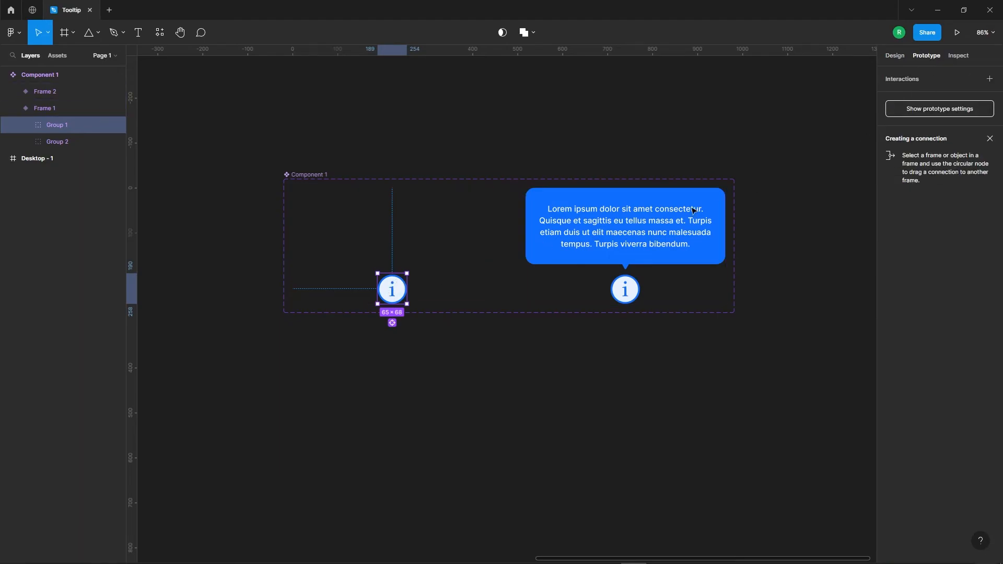
left_click_drag(407, 289, 684, 204)
left_click(825, 124)
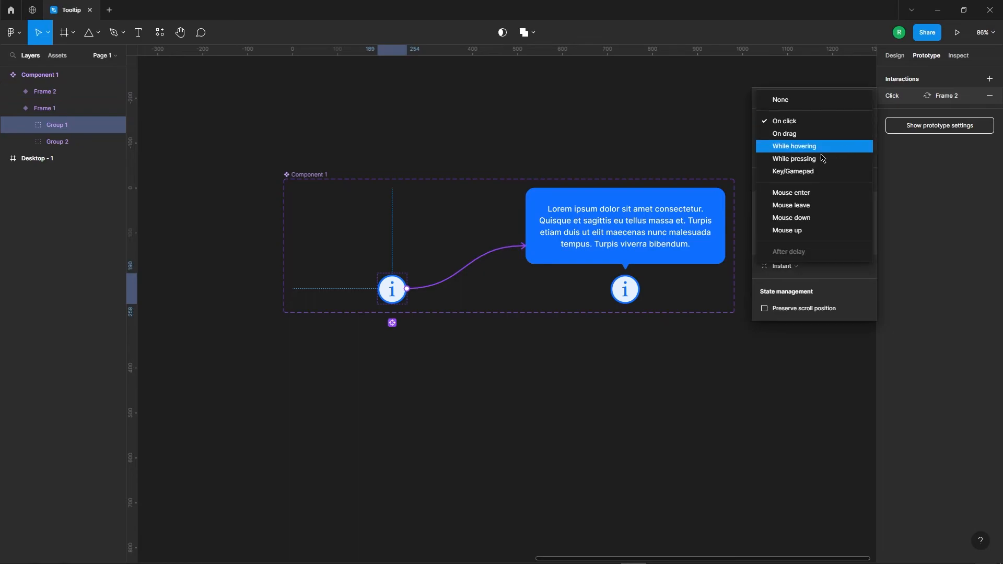
left_click(818, 147)
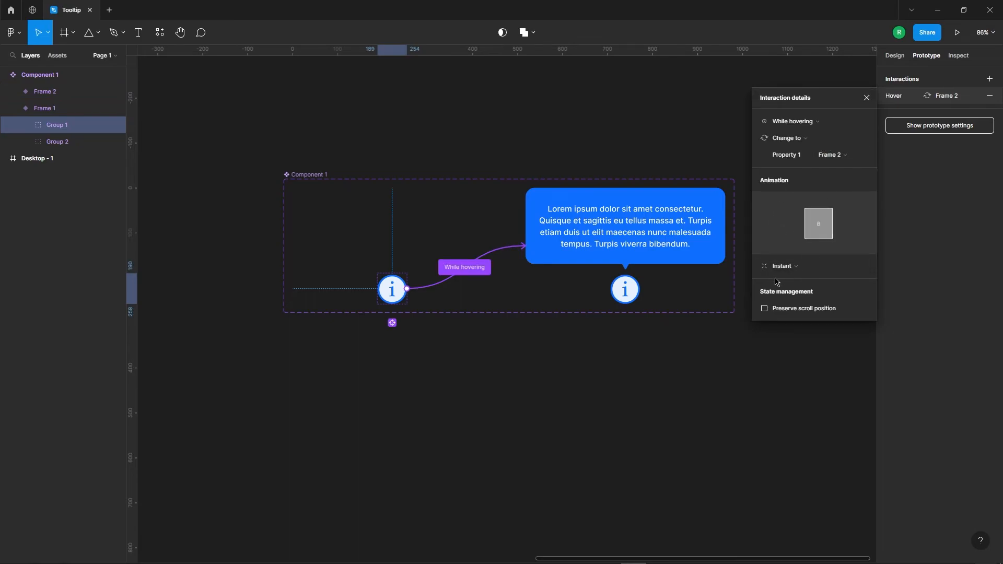
- Set the interaction's animation to Smart animate with Gentle easing
left_click(789, 267)
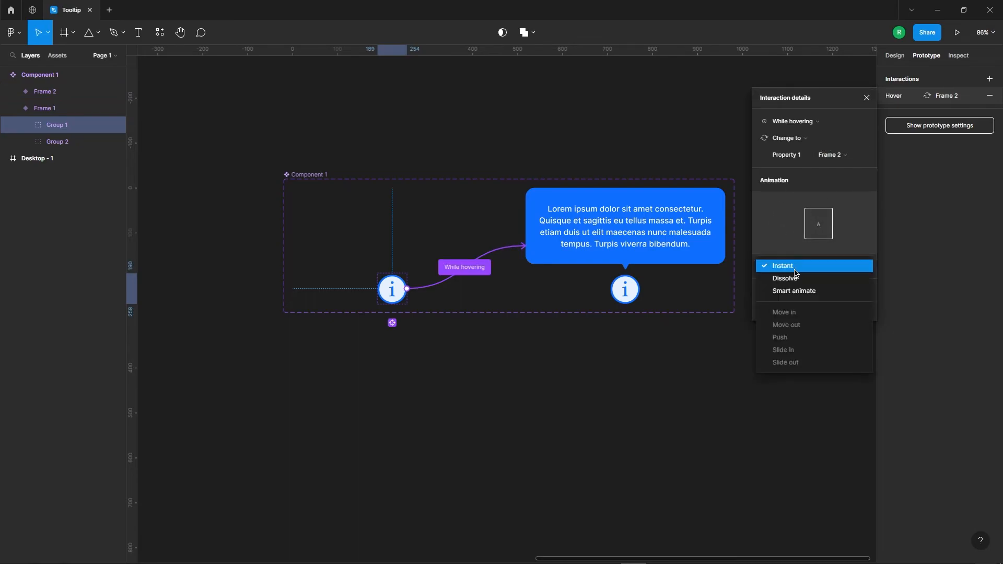
left_click(794, 291)
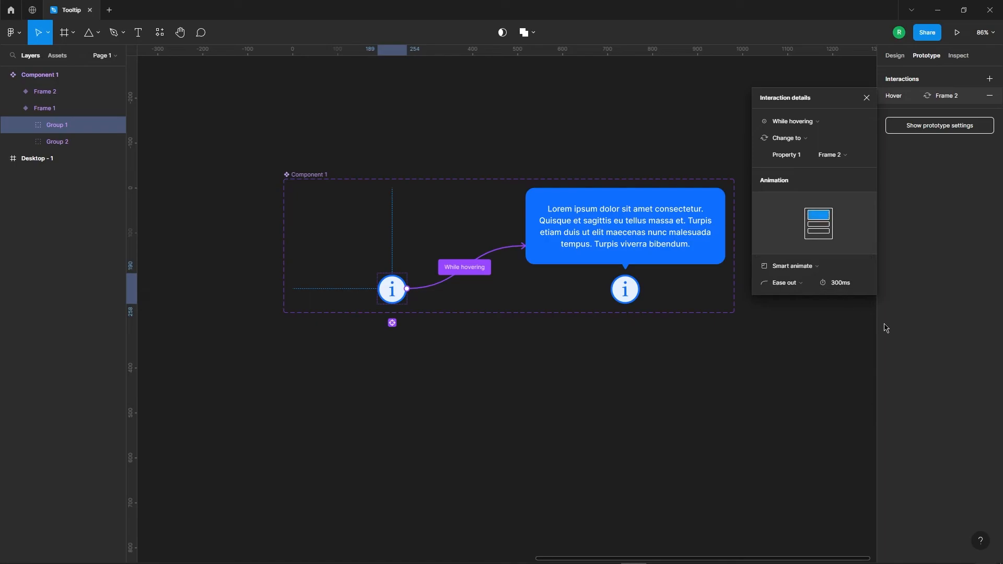
left_click(796, 286)
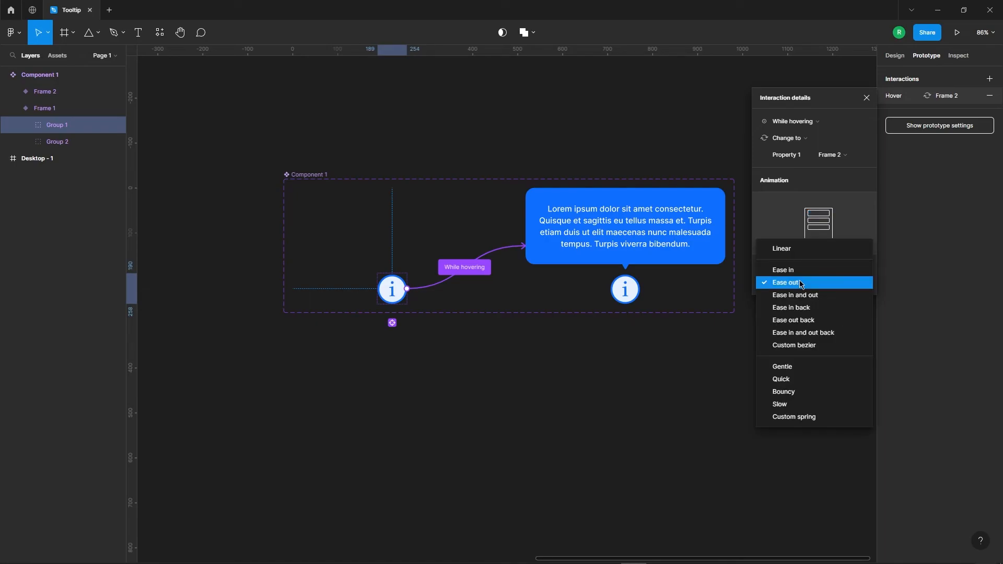
left_click(799, 368)
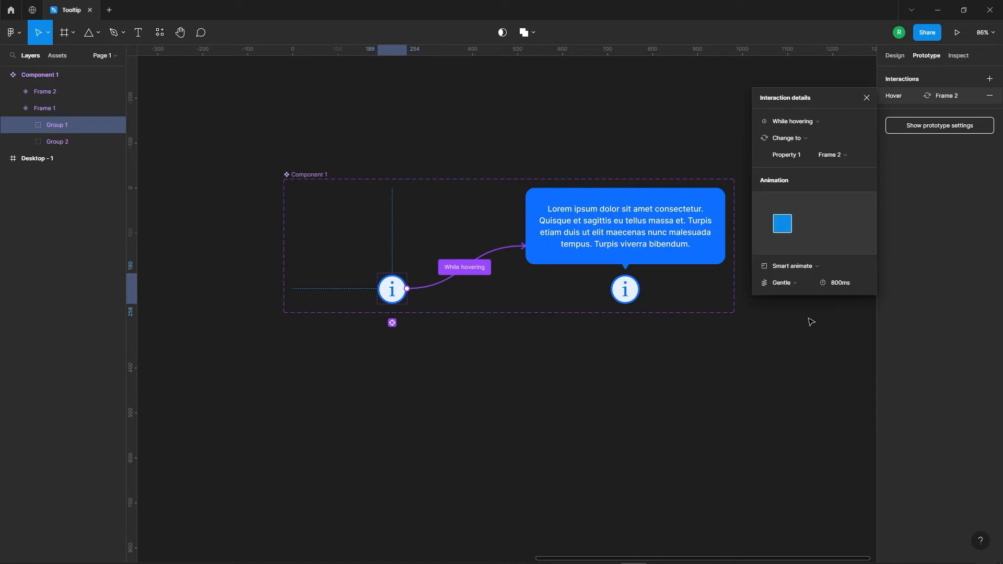
left_click(820, 379)
- Place an instance of the tooltip component near the centre of Desktop - 1, at about X 510, Y 255
scroll(713, 340, "down", 5)
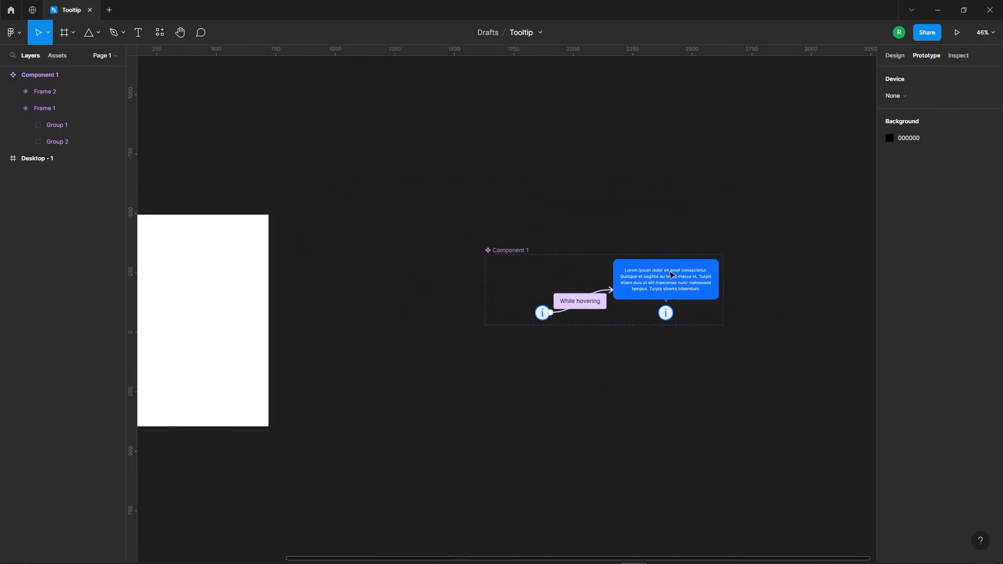
scroll(649, 257, "down", 5)
scroll(284, 261, "up", 3)
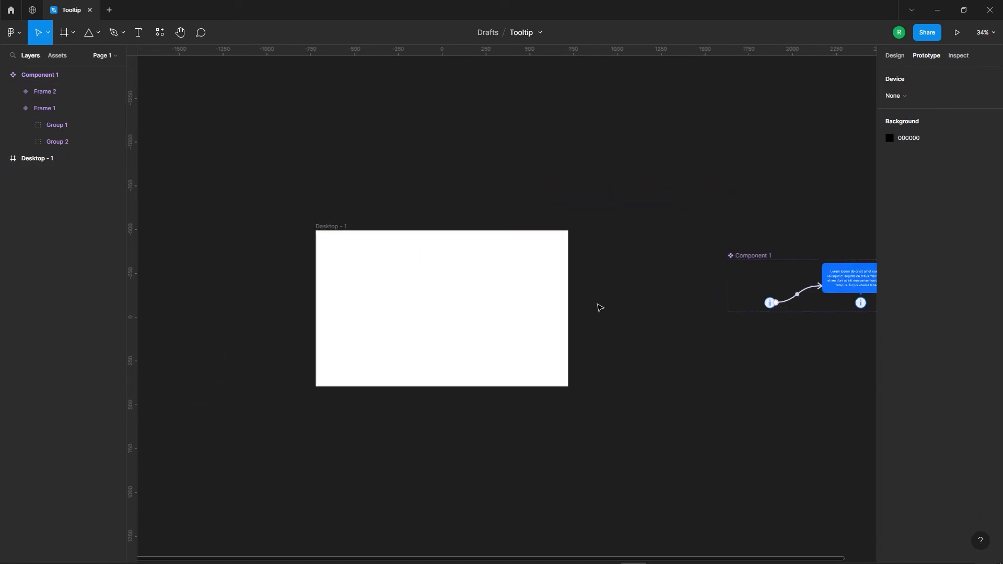
left_click(57, 56)
left_click_drag(197, 245, 443, 301)
left_click(306, 188)
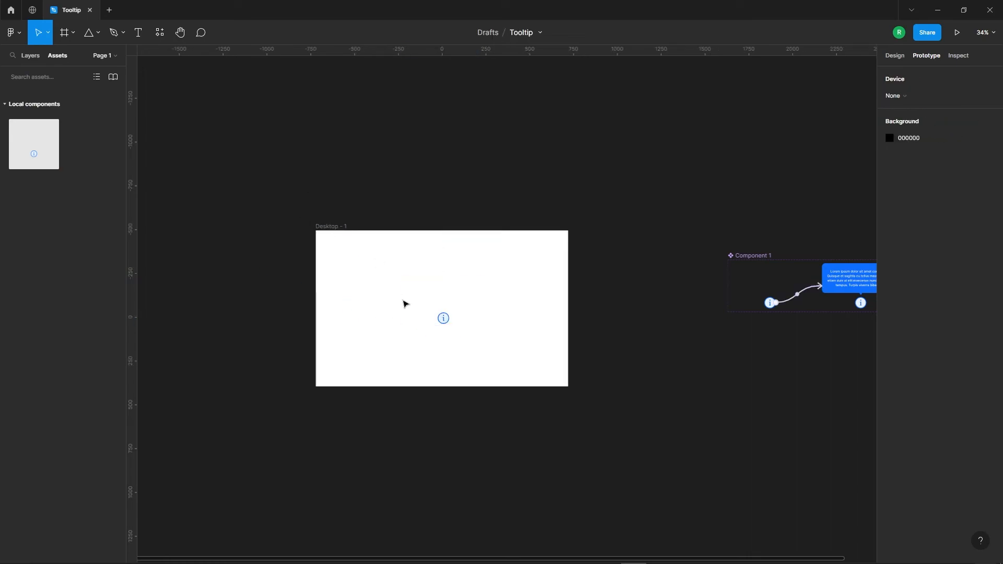
left_click(894, 55)
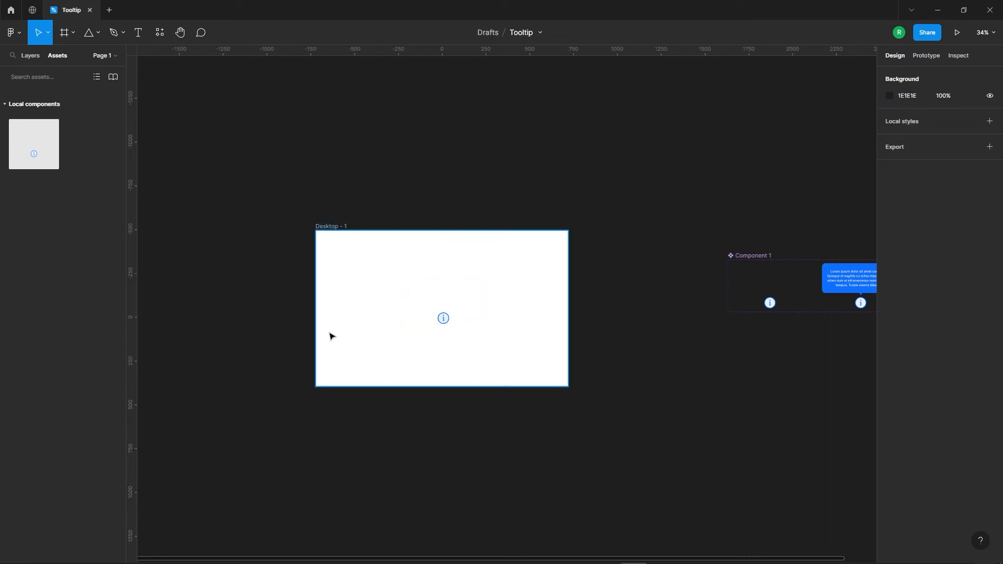
scroll(329, 336, "up", 5)
left_click(552, 306)
scroll(320, 212, "down", 2)
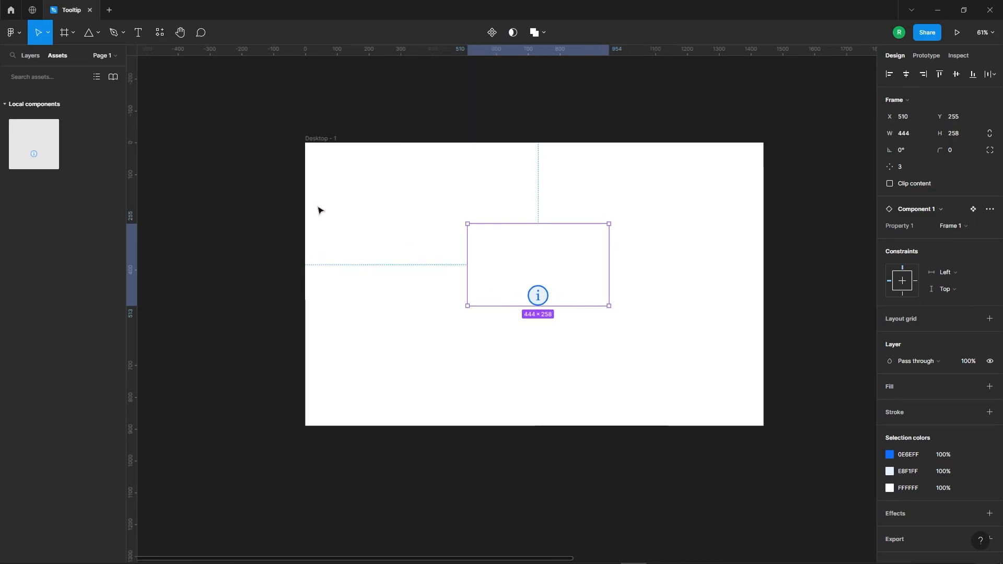
- Present the Desktop - 1 frame as a prototype and test the tooltip reveal over the info icon
left_click(674, 295)
left_click(329, 151)
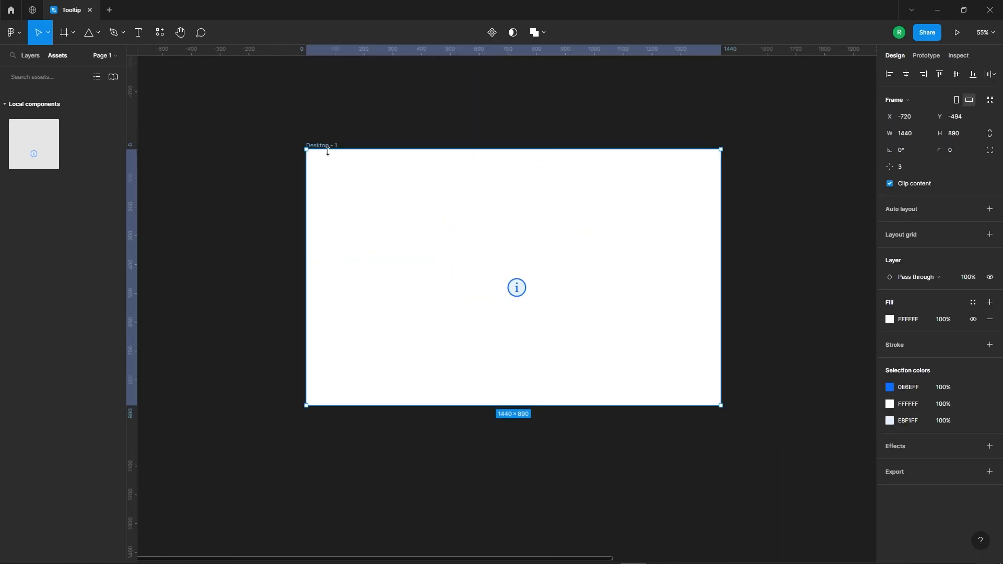
left_click(957, 32)
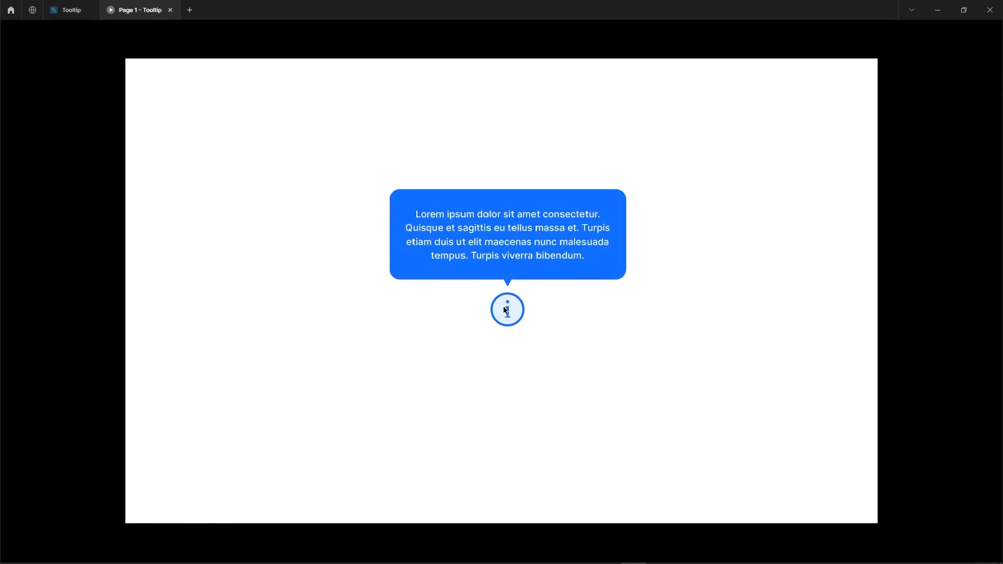
mouse_move(514, 316)
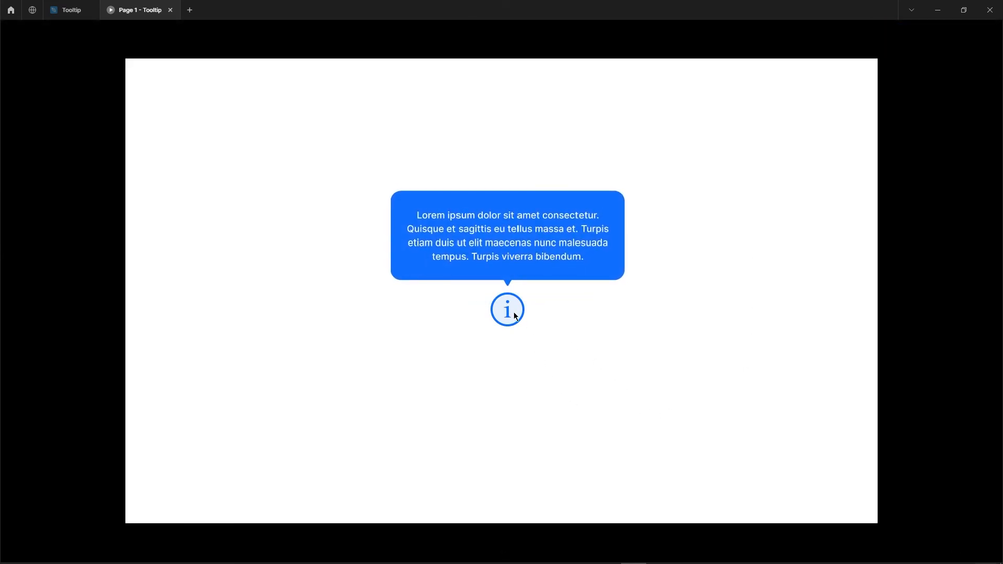